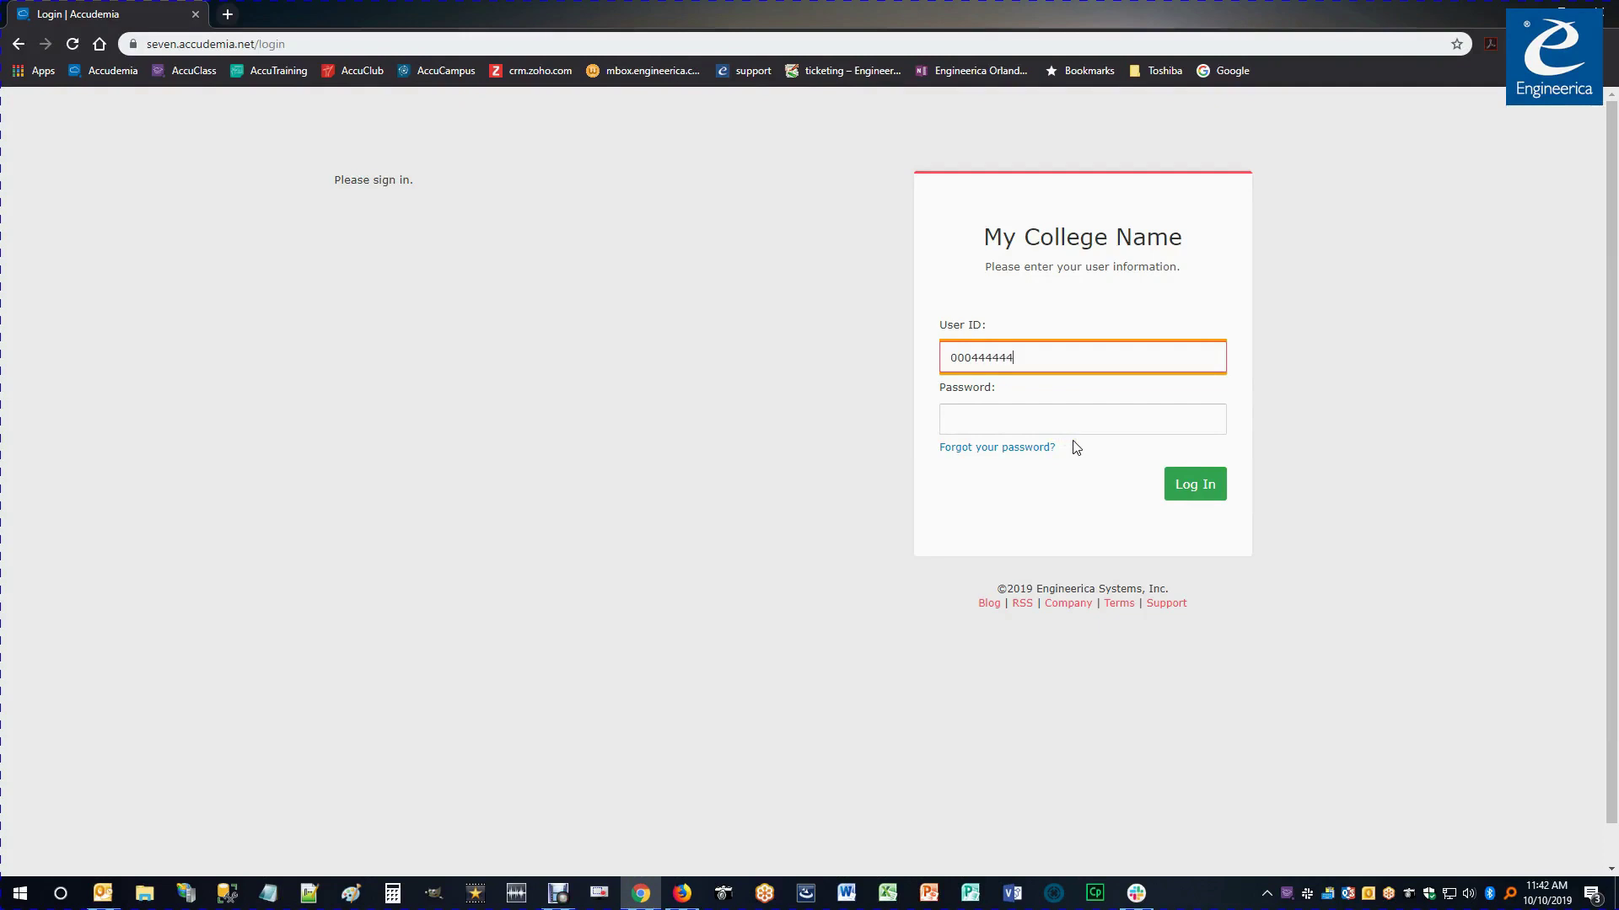
# - Enter the tutor's account password and submit to sign in to Accudemia
pyautogui.click(948, 416)
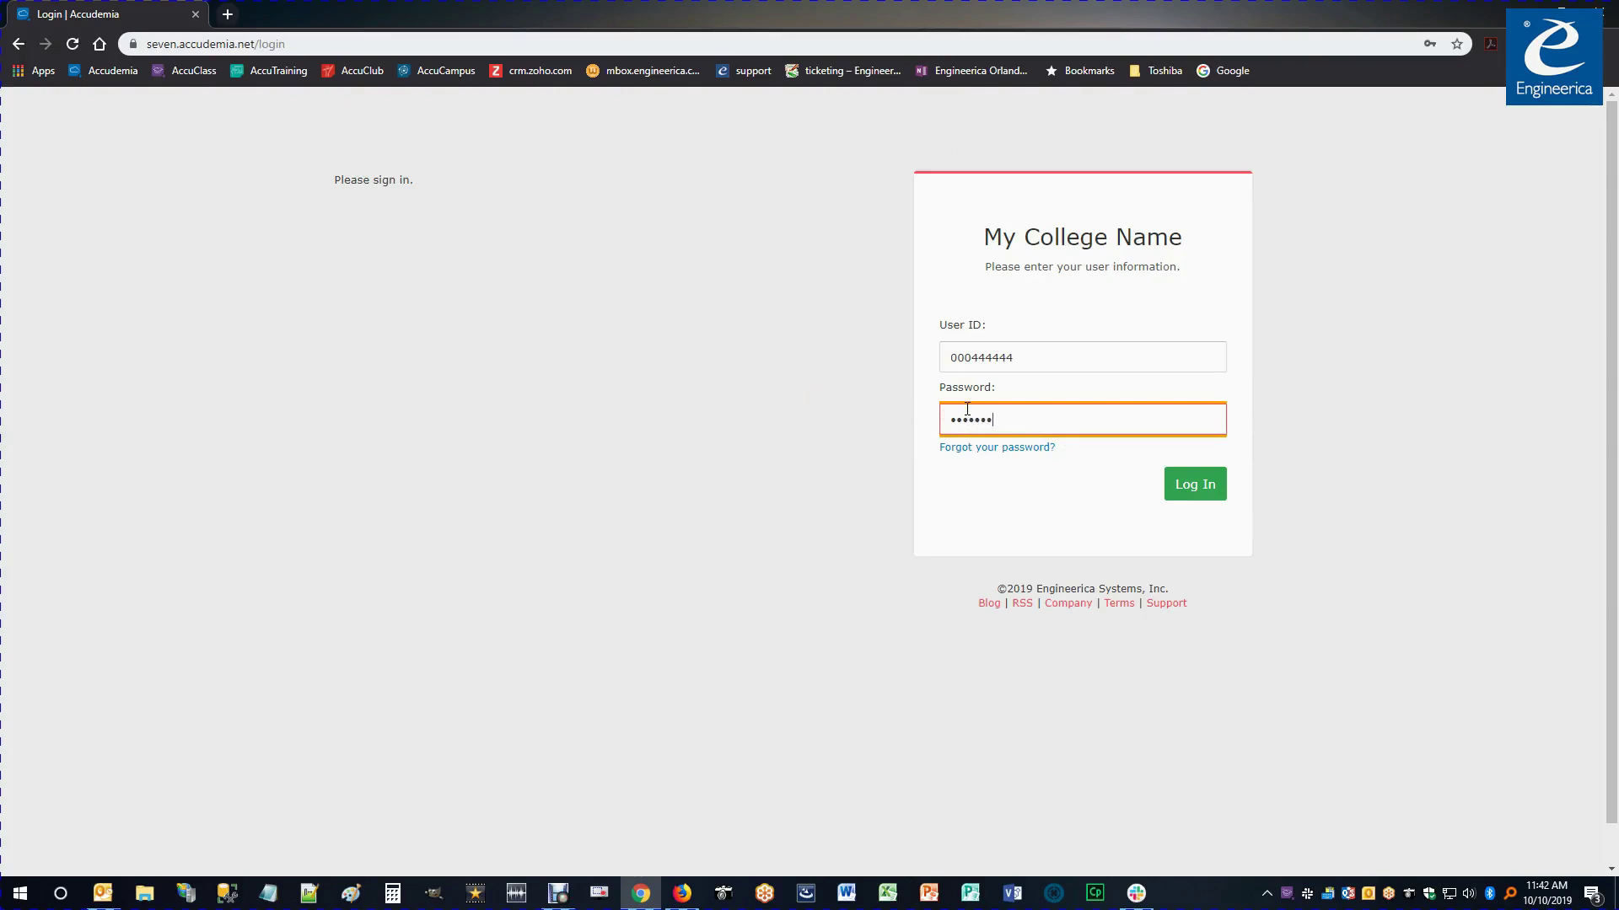
pyautogui.press('Return')
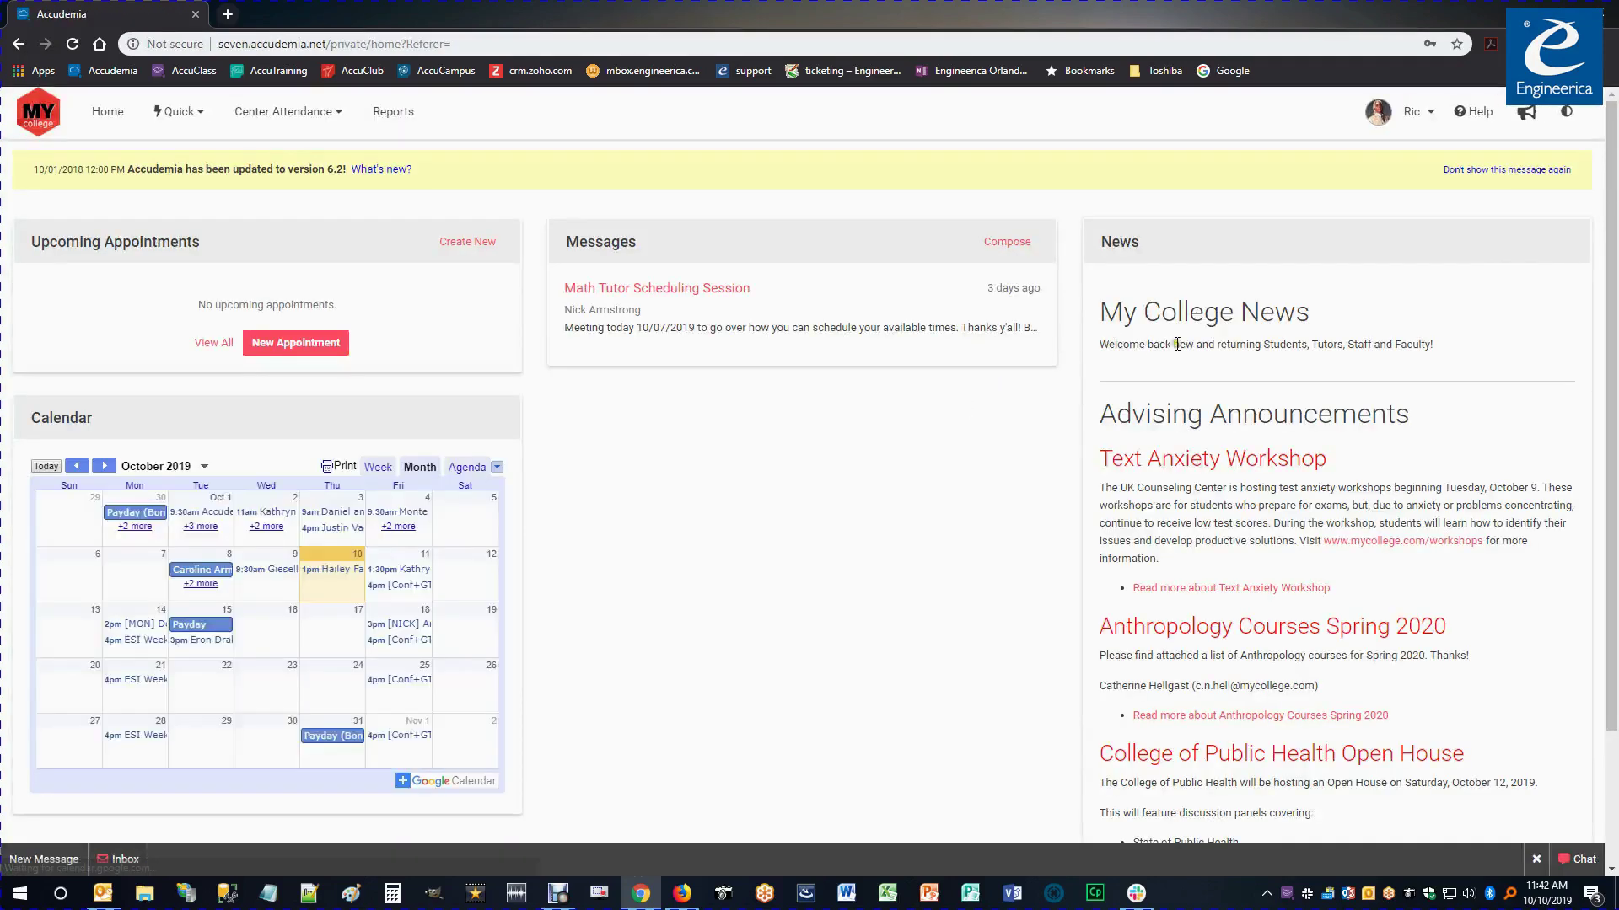
# - Open the user name dropdown at the top right to show the account options
pyautogui.click(1423, 118)
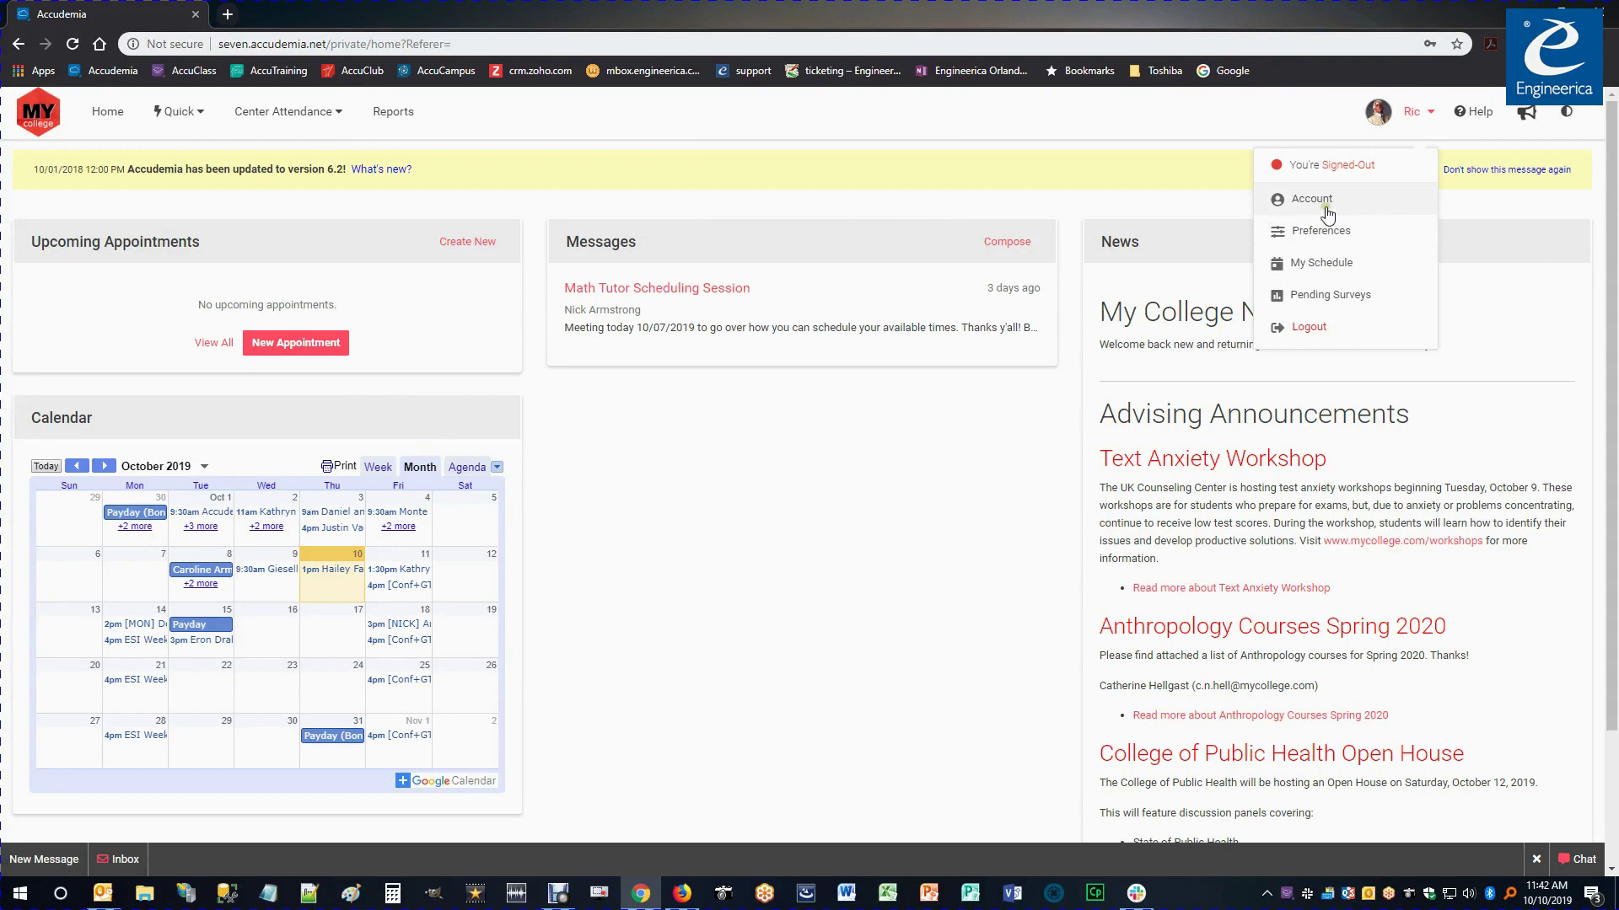
# - Go to My Schedule and set filters to Skills & Tutoring Center, Semester mode, Fall 2019
pyautogui.click(1320, 275)
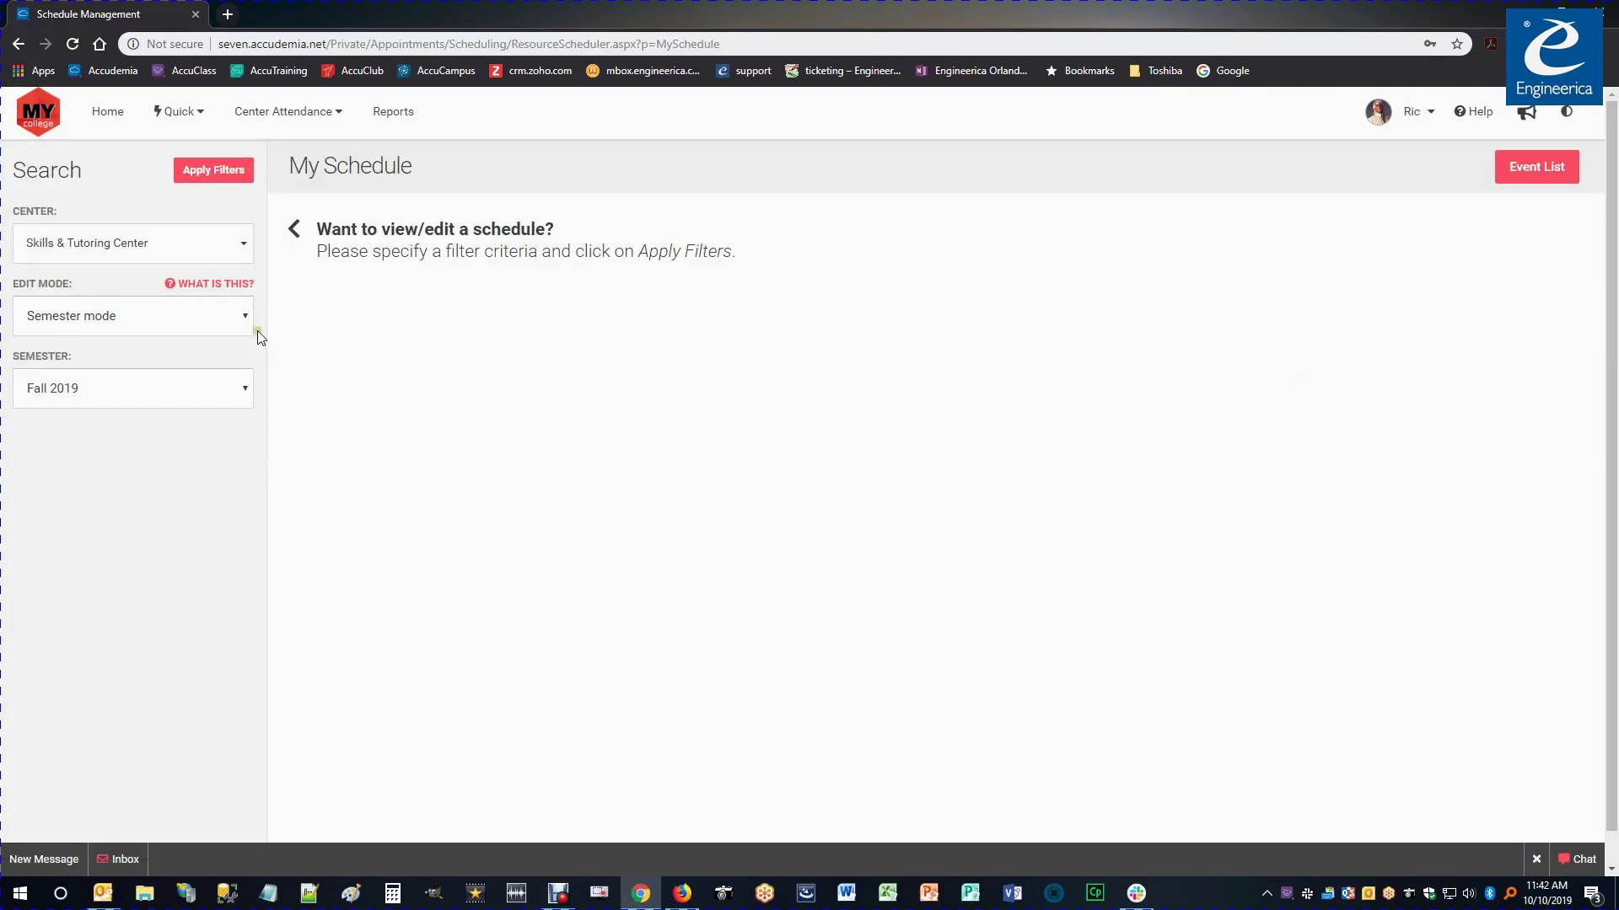
pyautogui.click(232, 245)
pyautogui.click(136, 451)
pyautogui.click(244, 319)
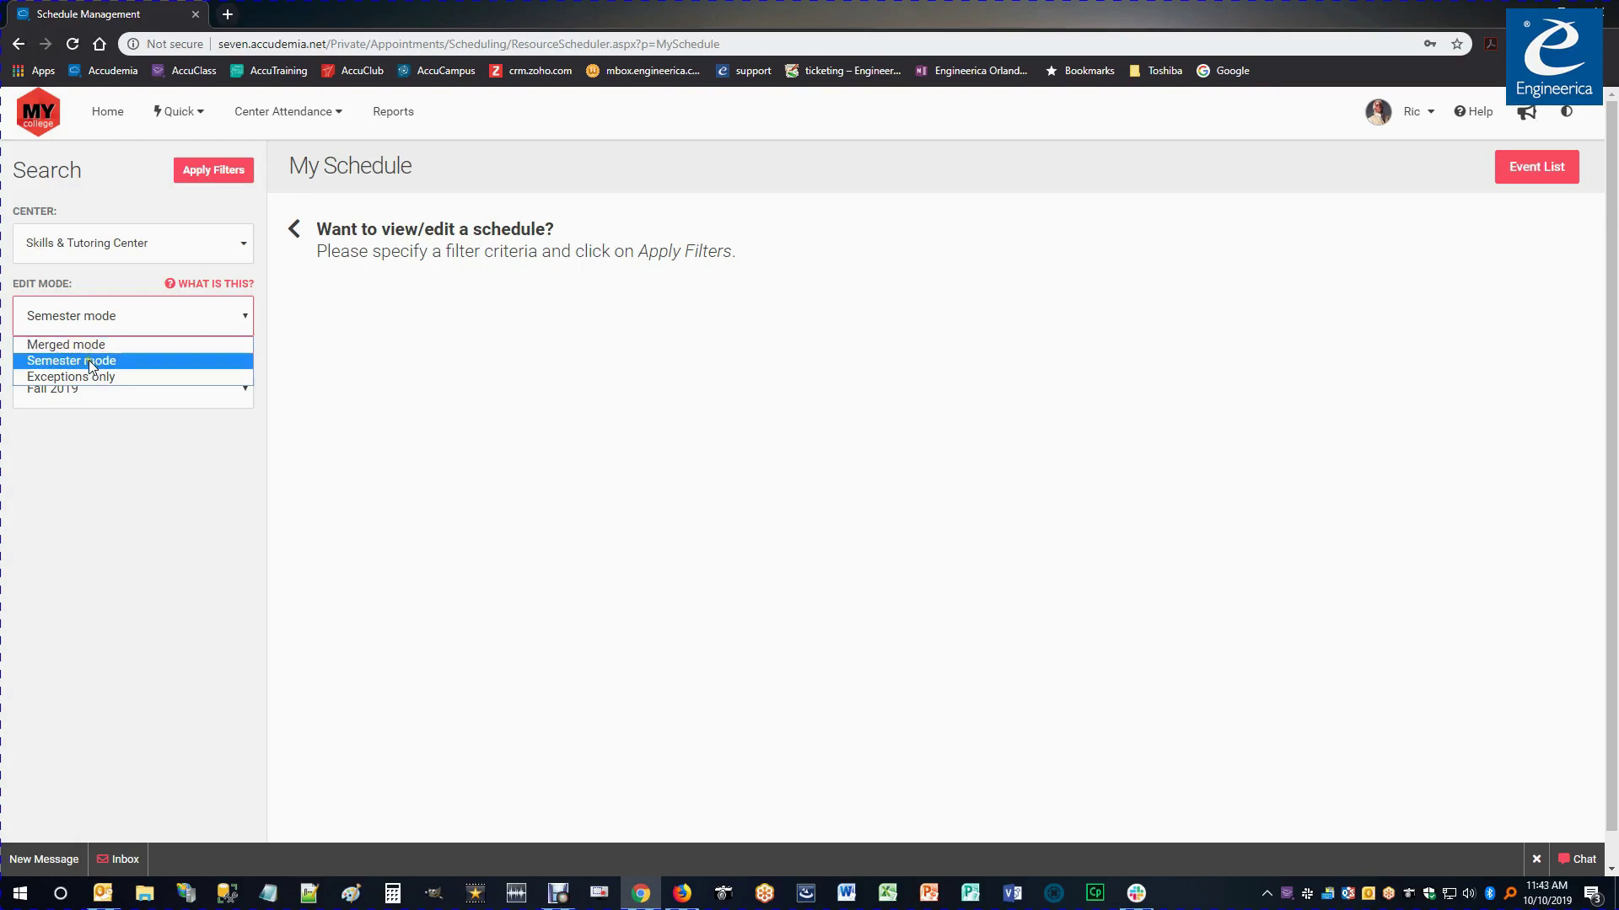
pyautogui.click(100, 384)
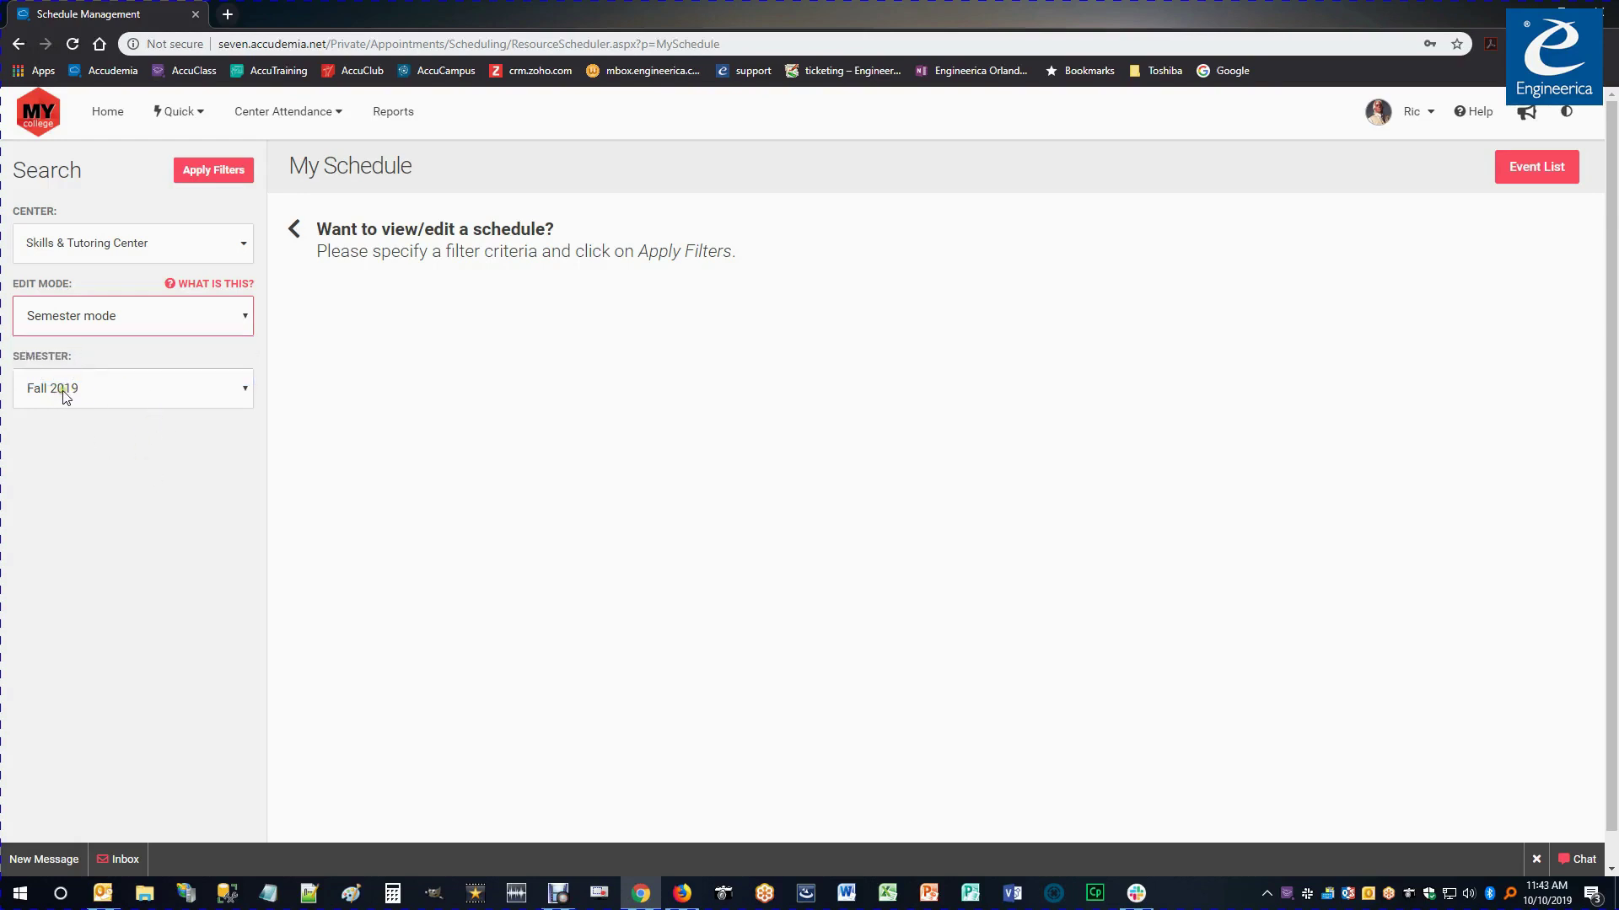
pyautogui.click(243, 394)
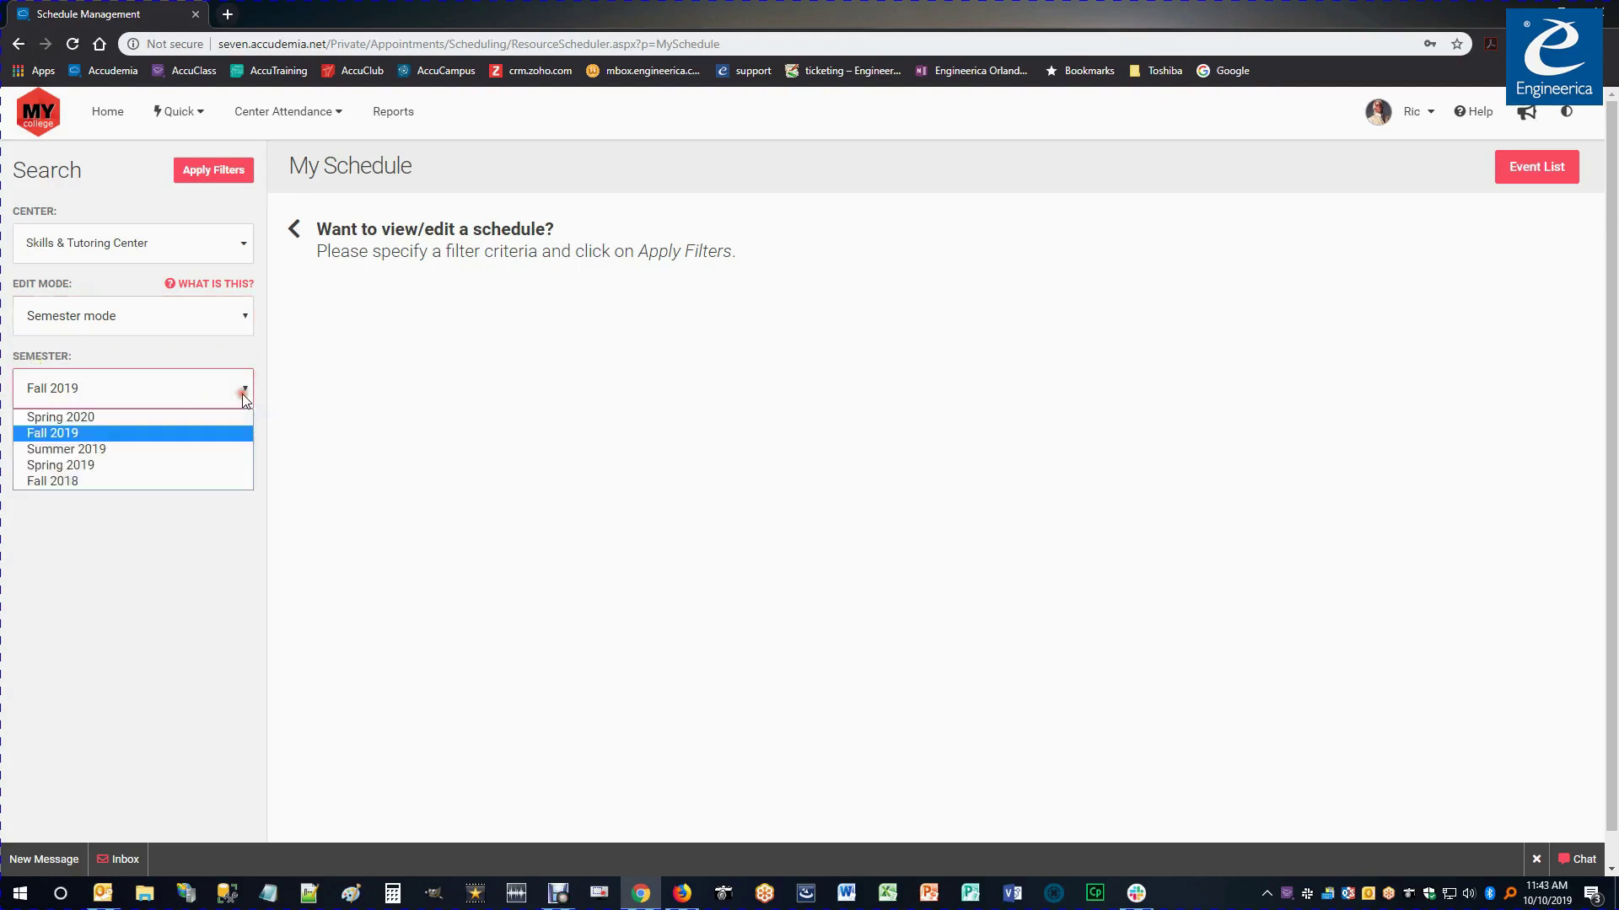
pyautogui.click(53, 435)
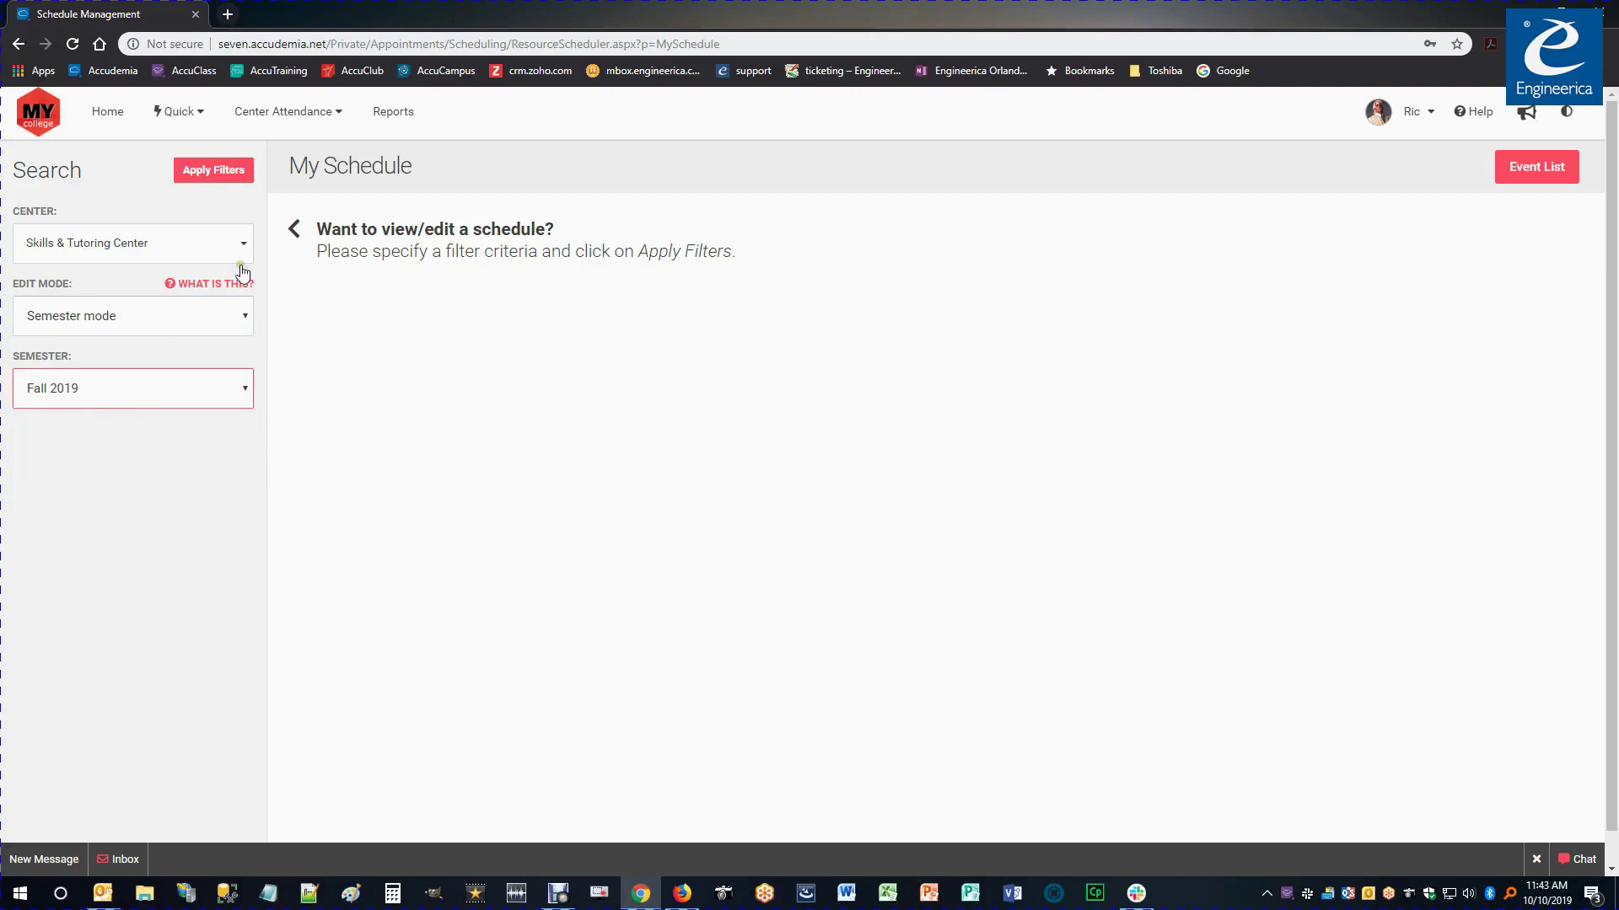
# - Apply the filters and select a Monday–Wednesday 8am–12pm block to create an event
pyautogui.click(212, 179)
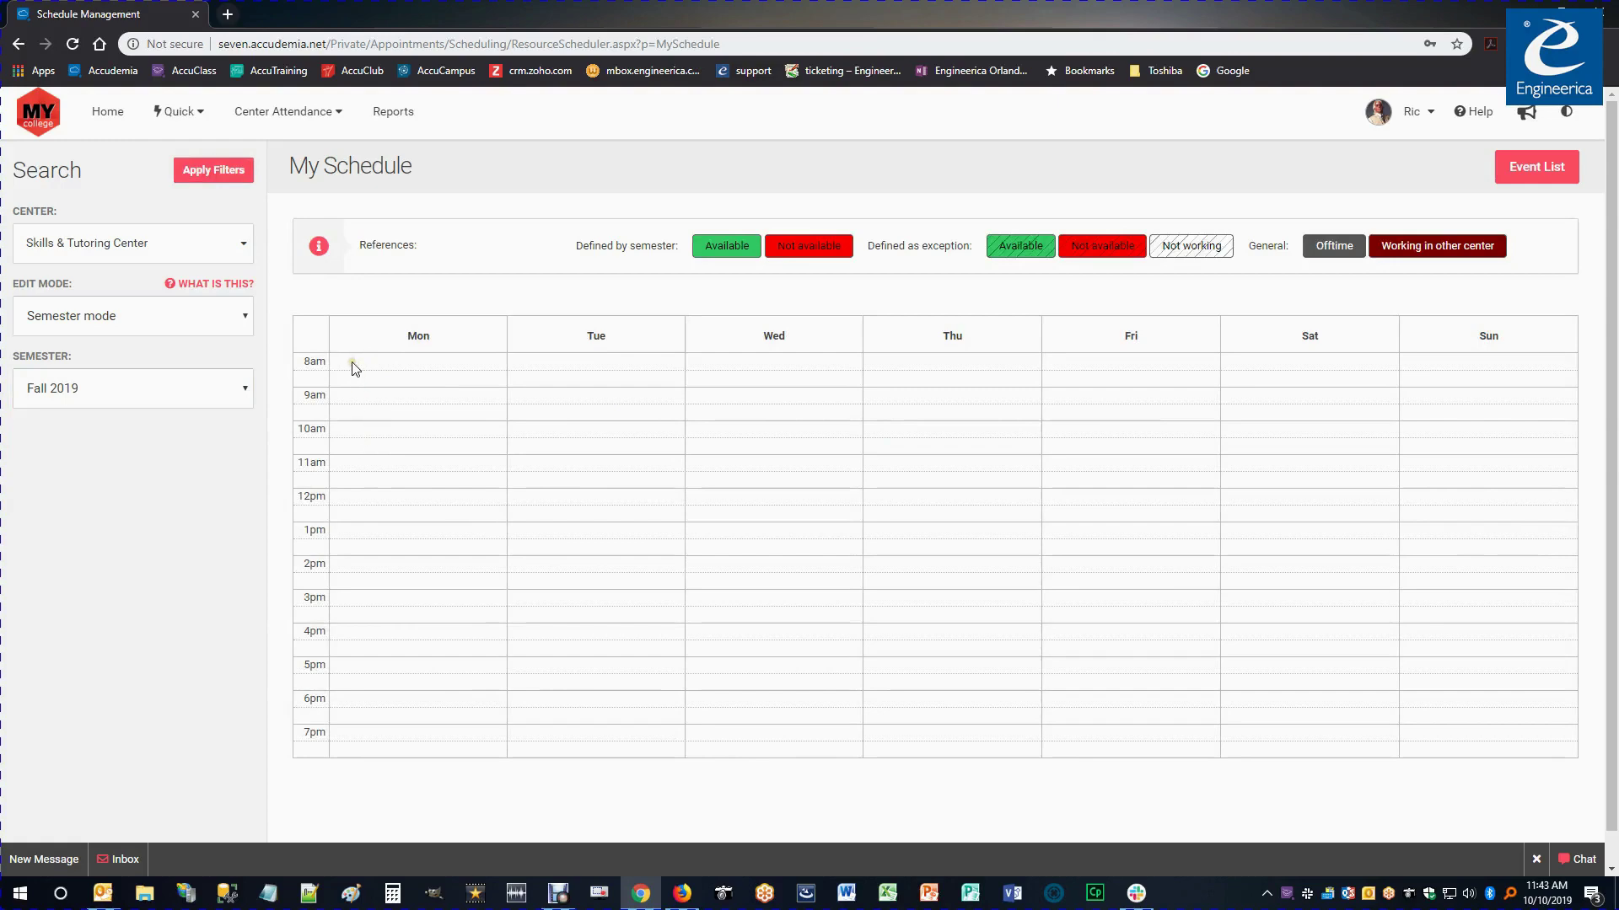
pyautogui.moveTo(352, 365); pyautogui.dragTo(818, 487)
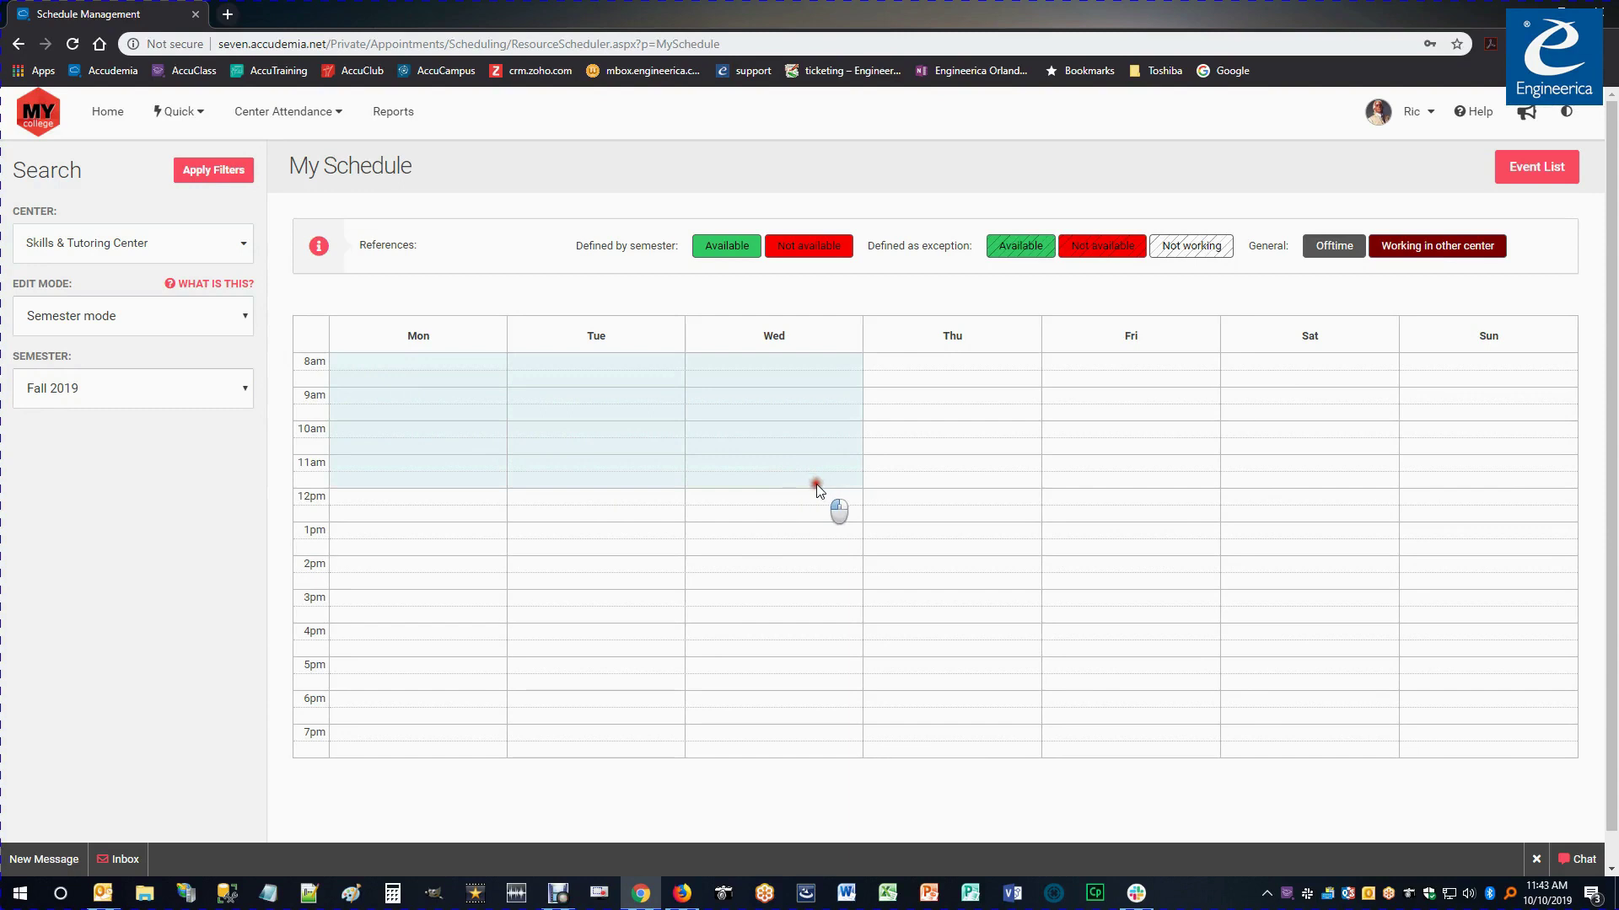
pyautogui.moveTo(816, 487); pyautogui.dragTo(816, 485)
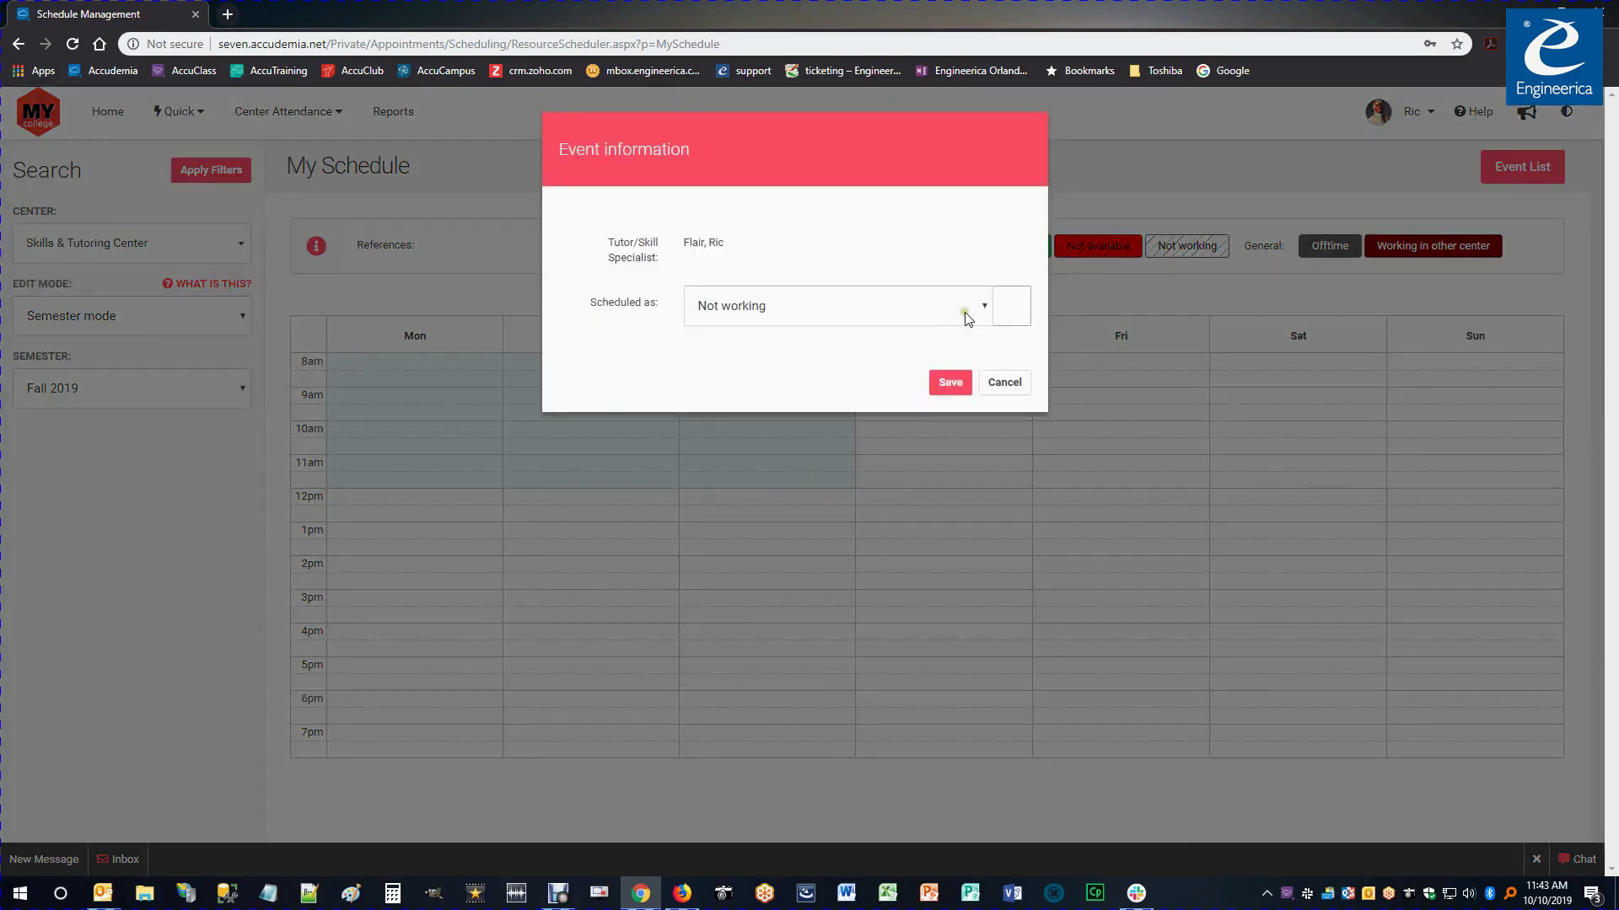
# - Schedule the block as Available and limit Max. Attendees to 1 instead of unlimited
pyautogui.click(983, 307)
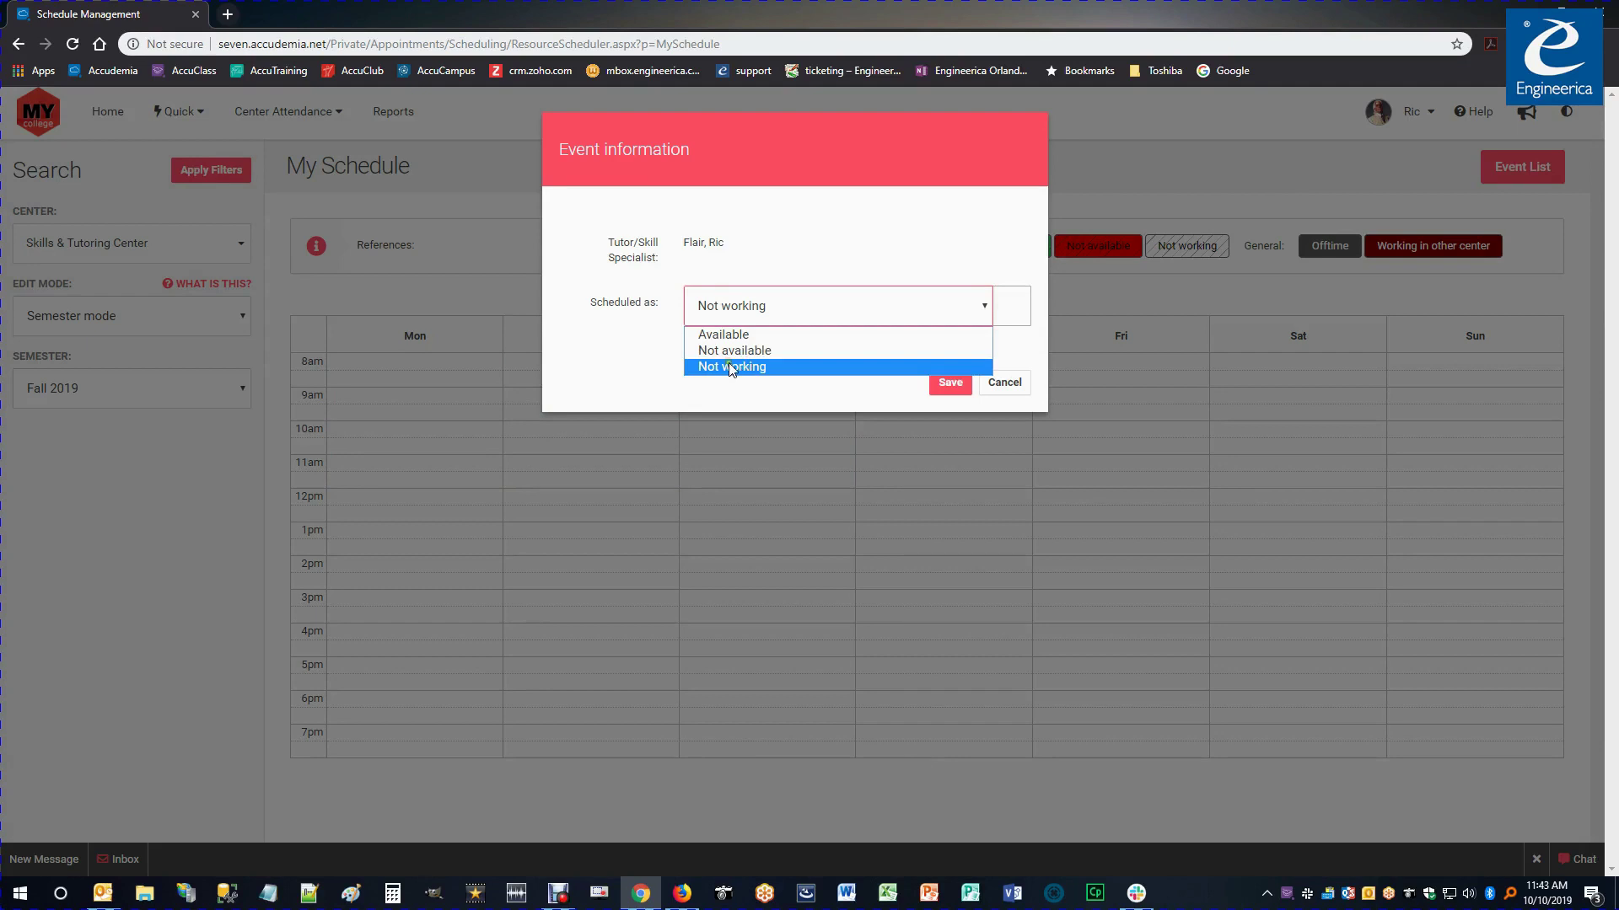
pyautogui.click(737, 335)
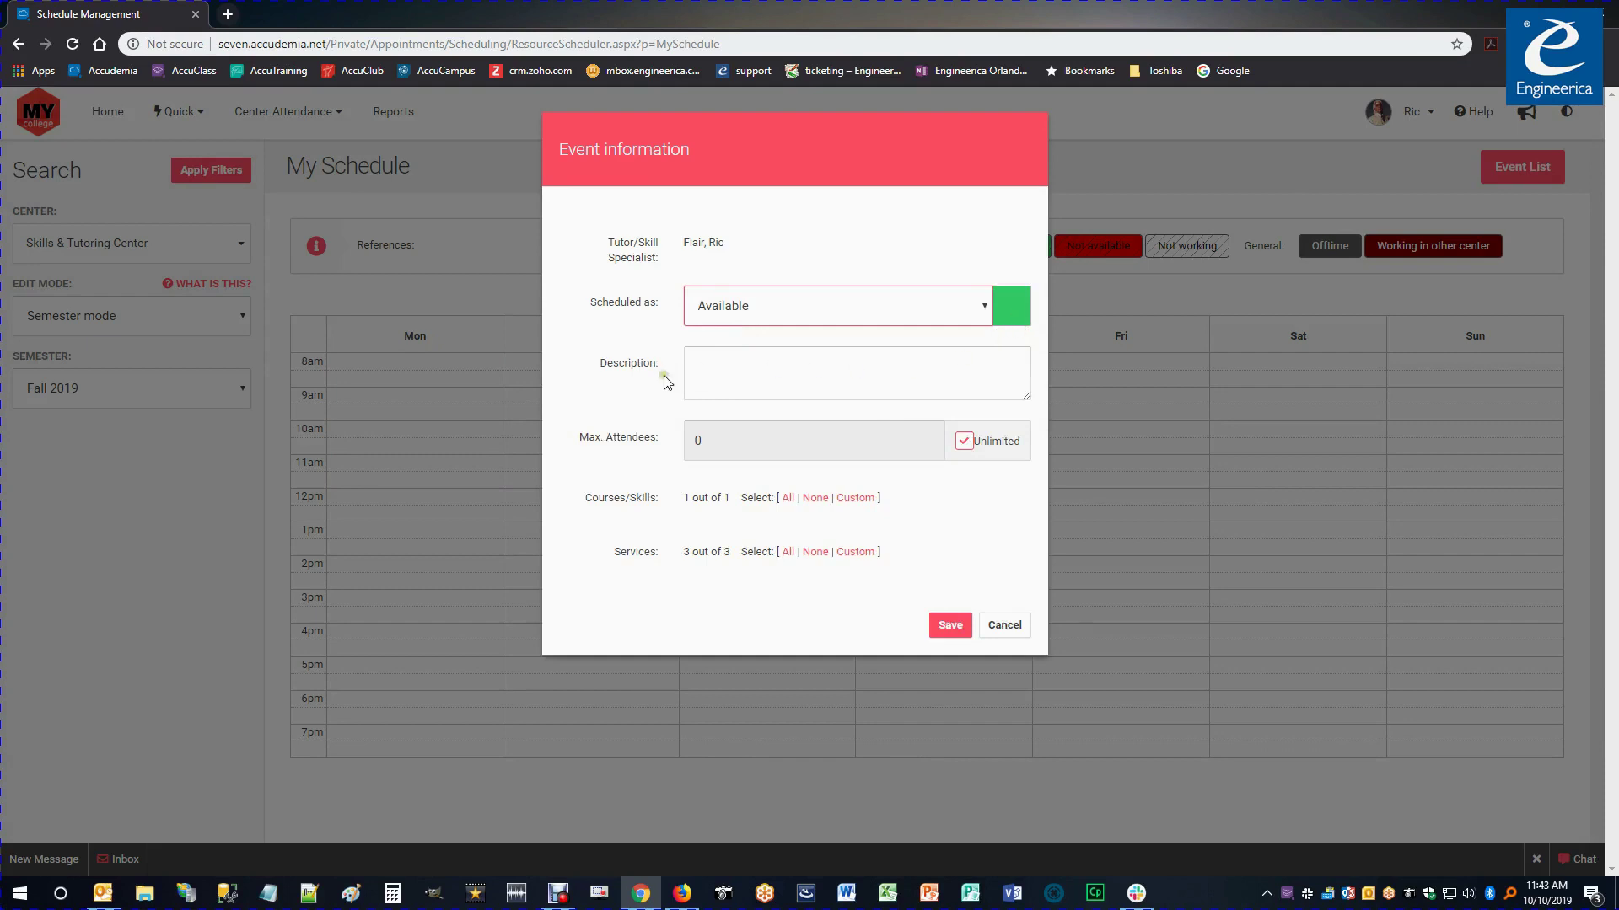
pyautogui.click(710, 369)
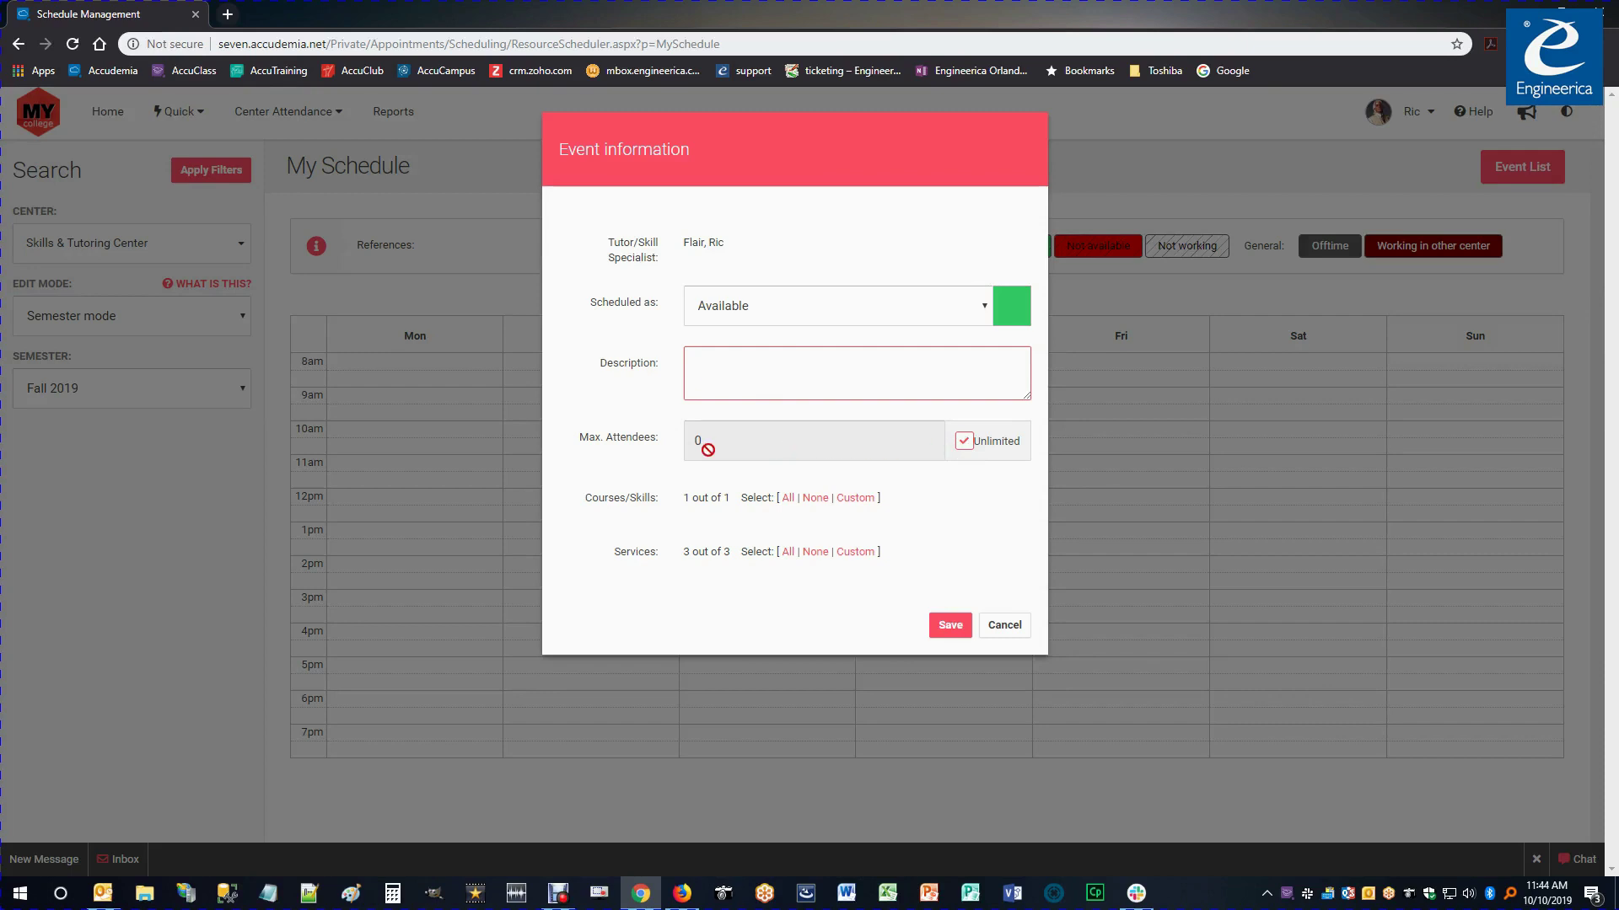
pyautogui.click(962, 443)
pyautogui.click(749, 440)
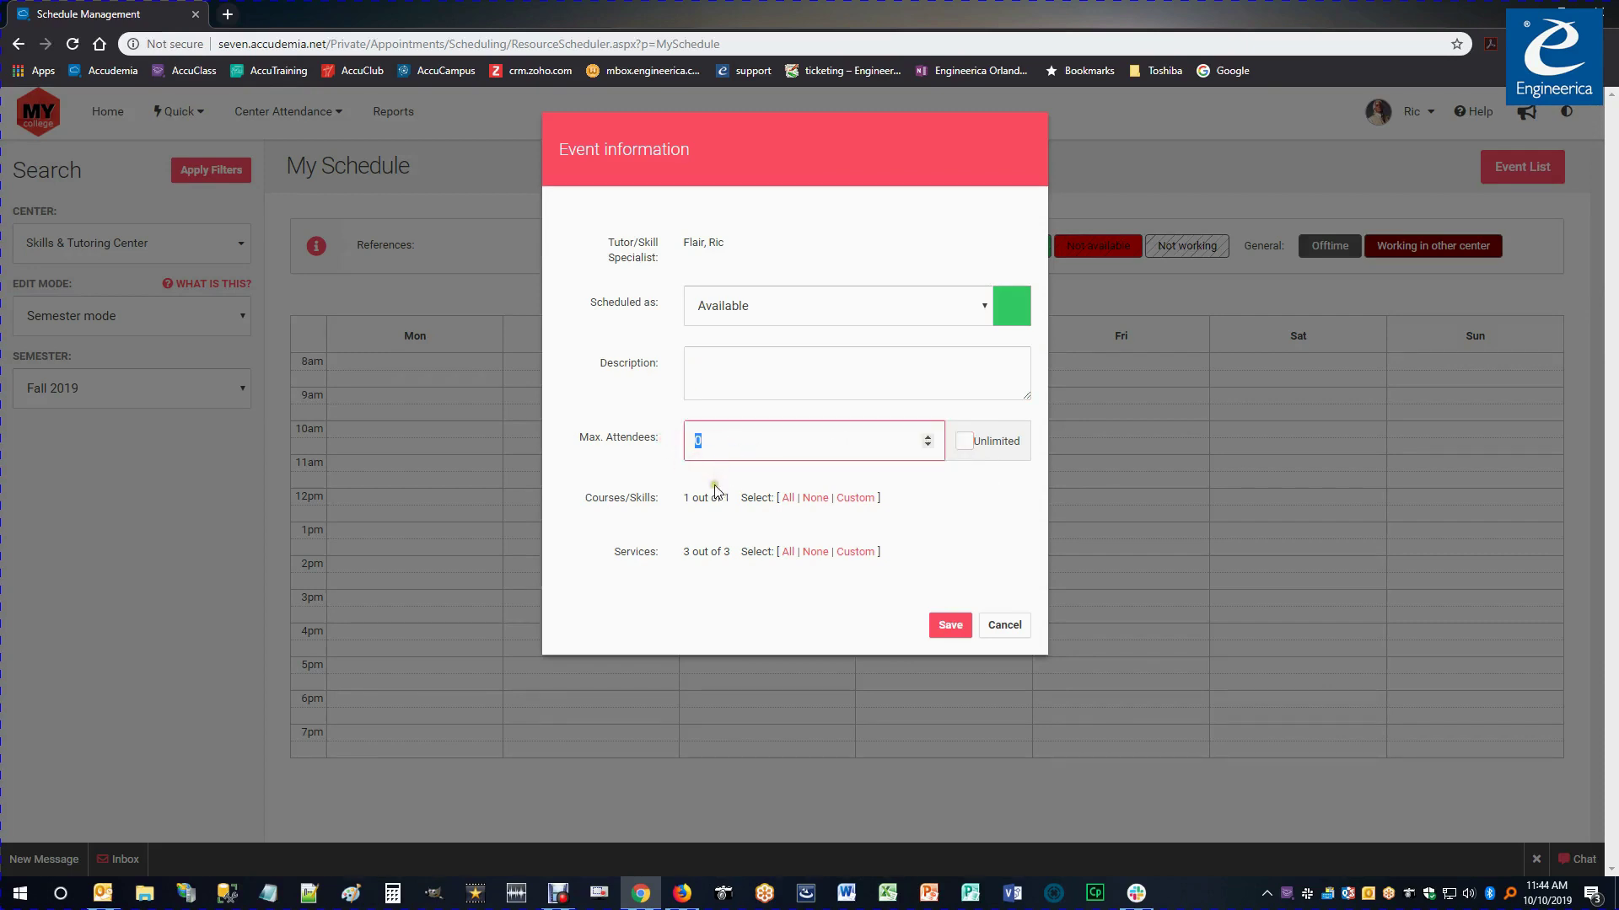
pyautogui.write('1')
pyautogui.doubleClick(686, 498)
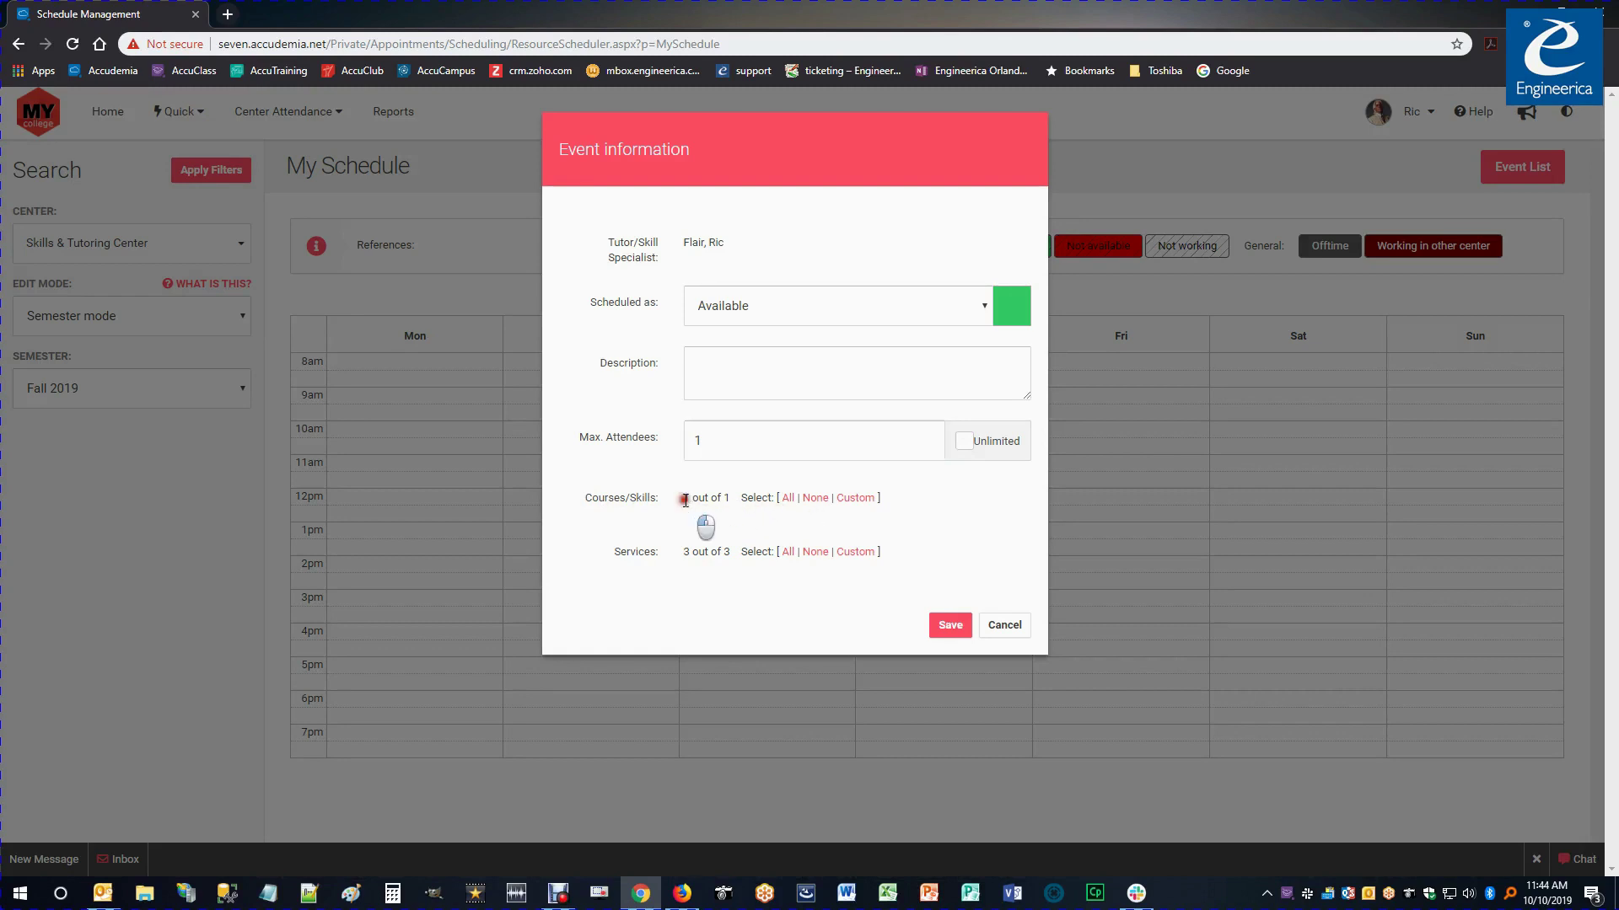
pyautogui.click(728, 514)
# - Exclude Computer Use, keep Course Tutoring and Skills Session, and save the event
pyautogui.click(851, 553)
pyautogui.click(474, 246)
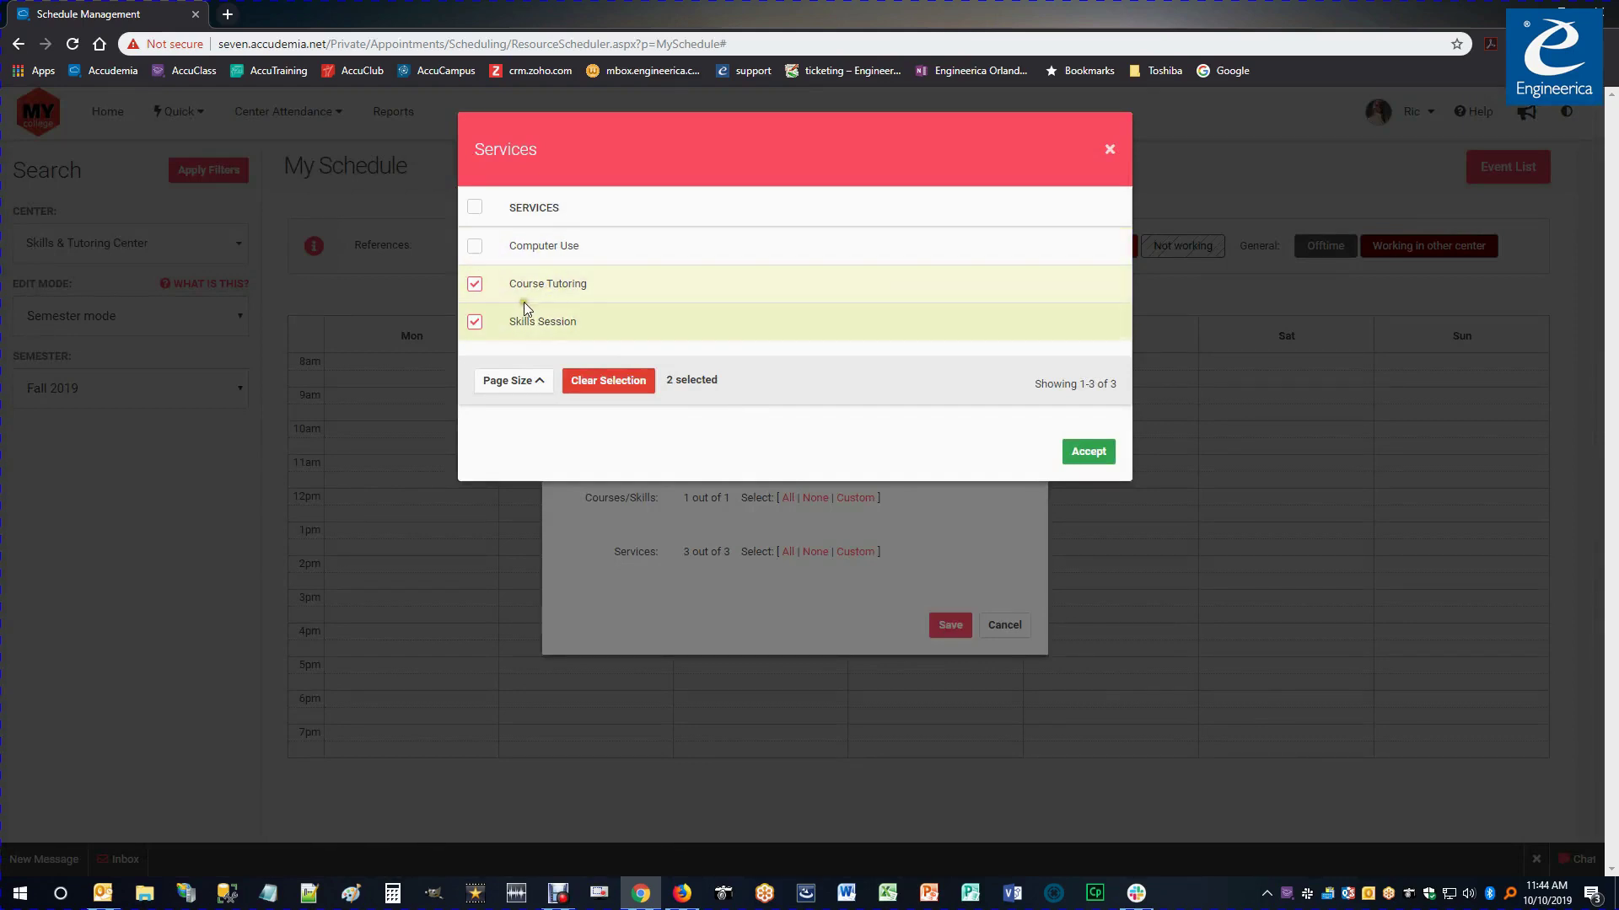
pyautogui.click(1088, 462)
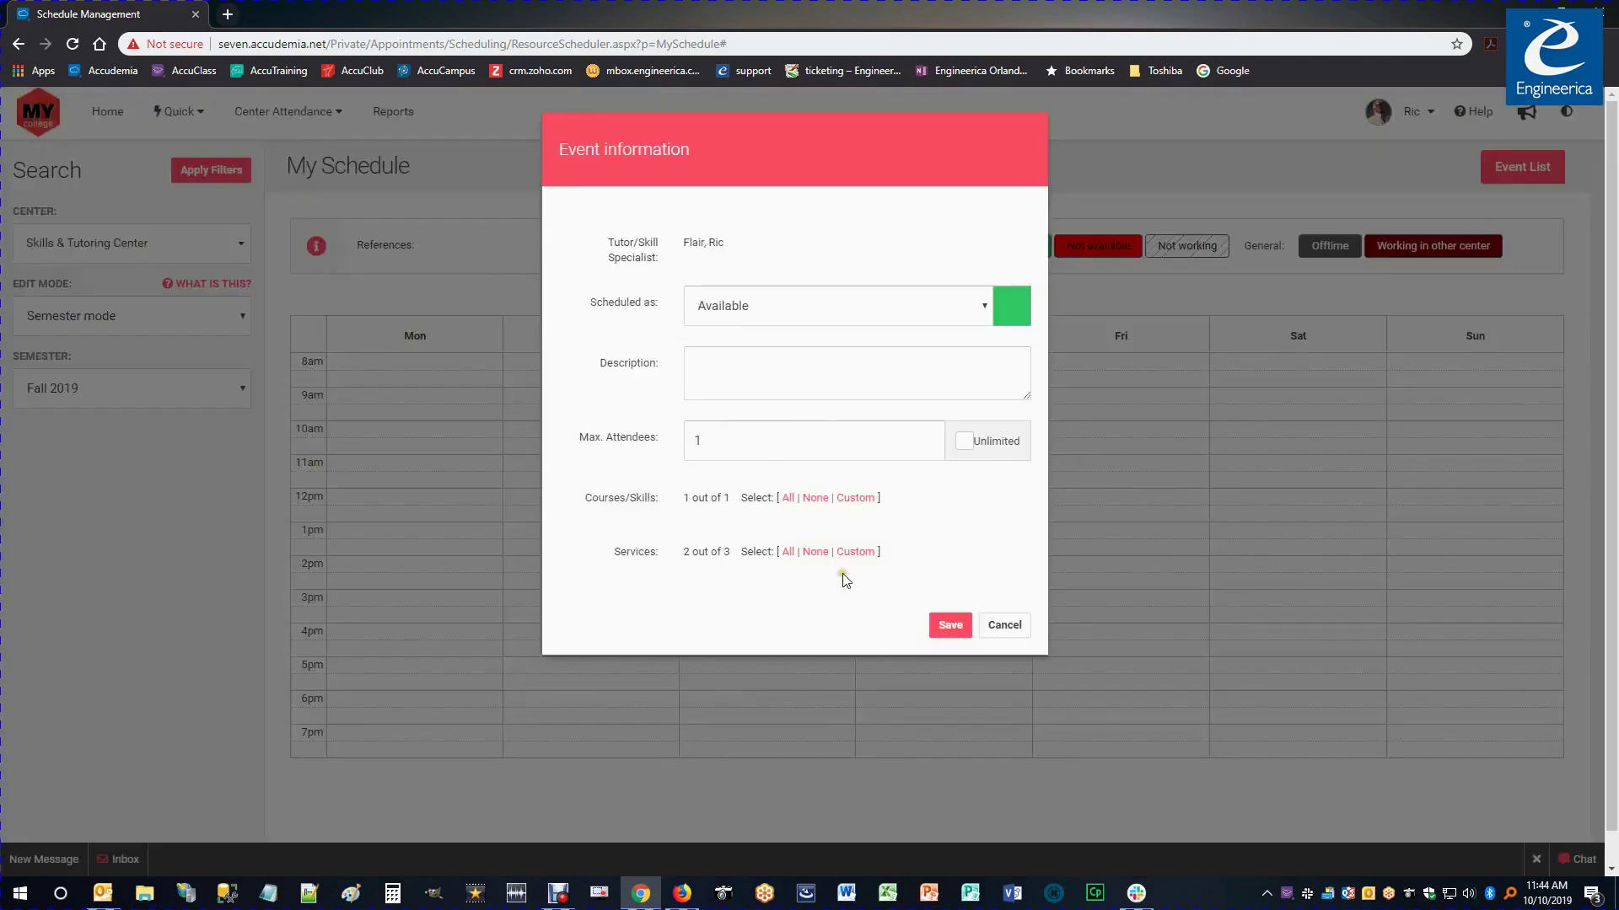
pyautogui.click(948, 625)
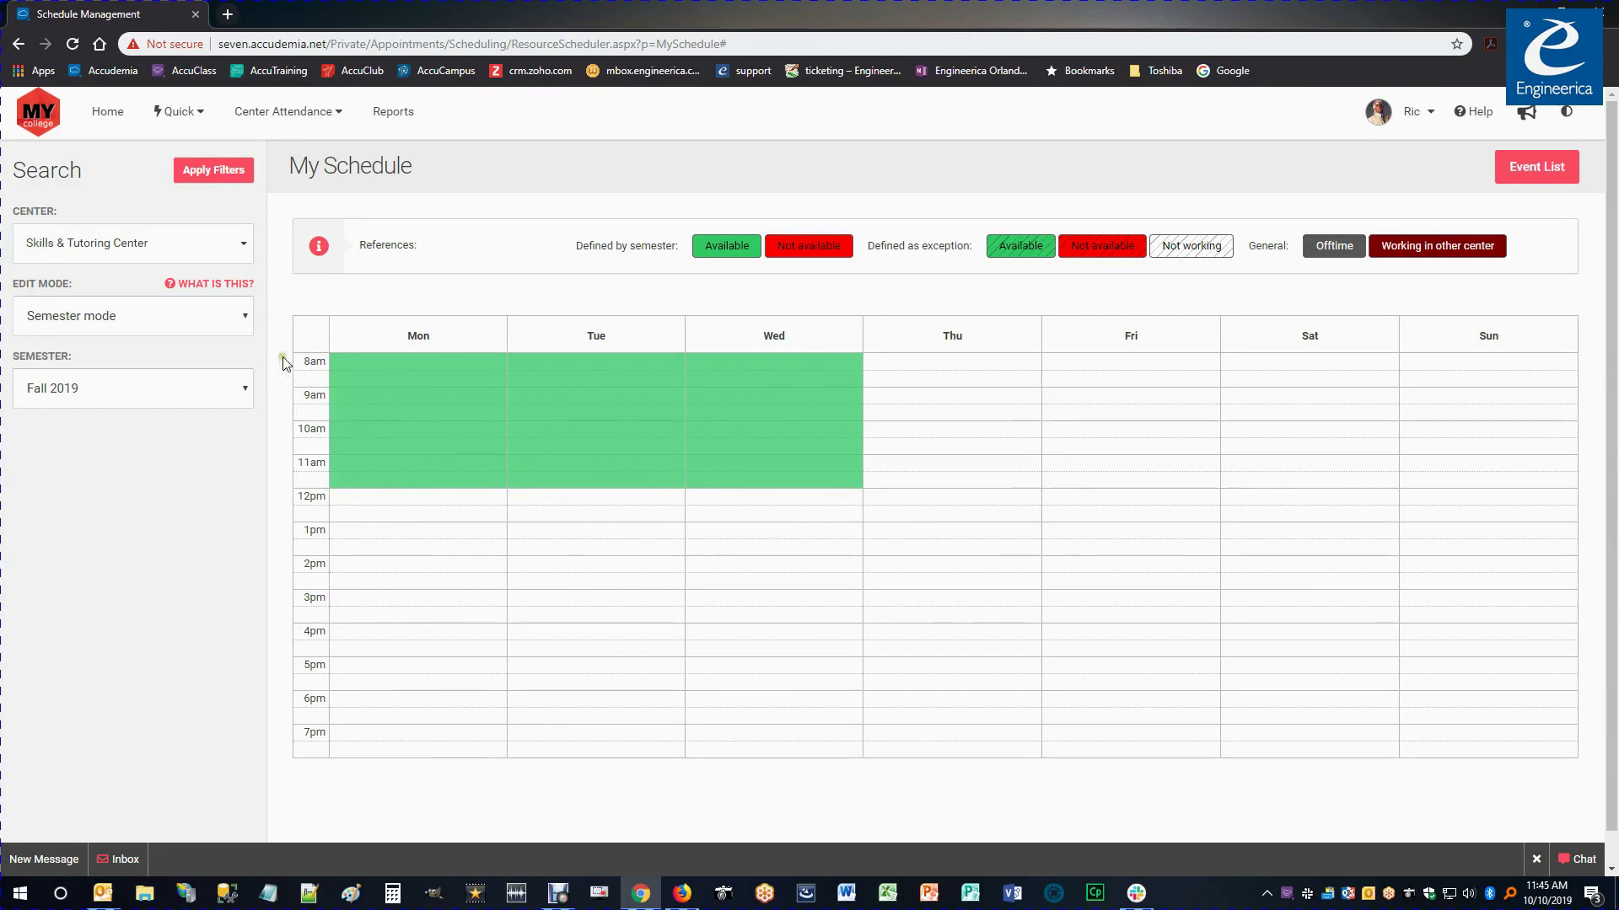
# - Switch to Exceptions only, pick the week of 10/30/2019, show appointments, and apply
pyautogui.click(243, 319)
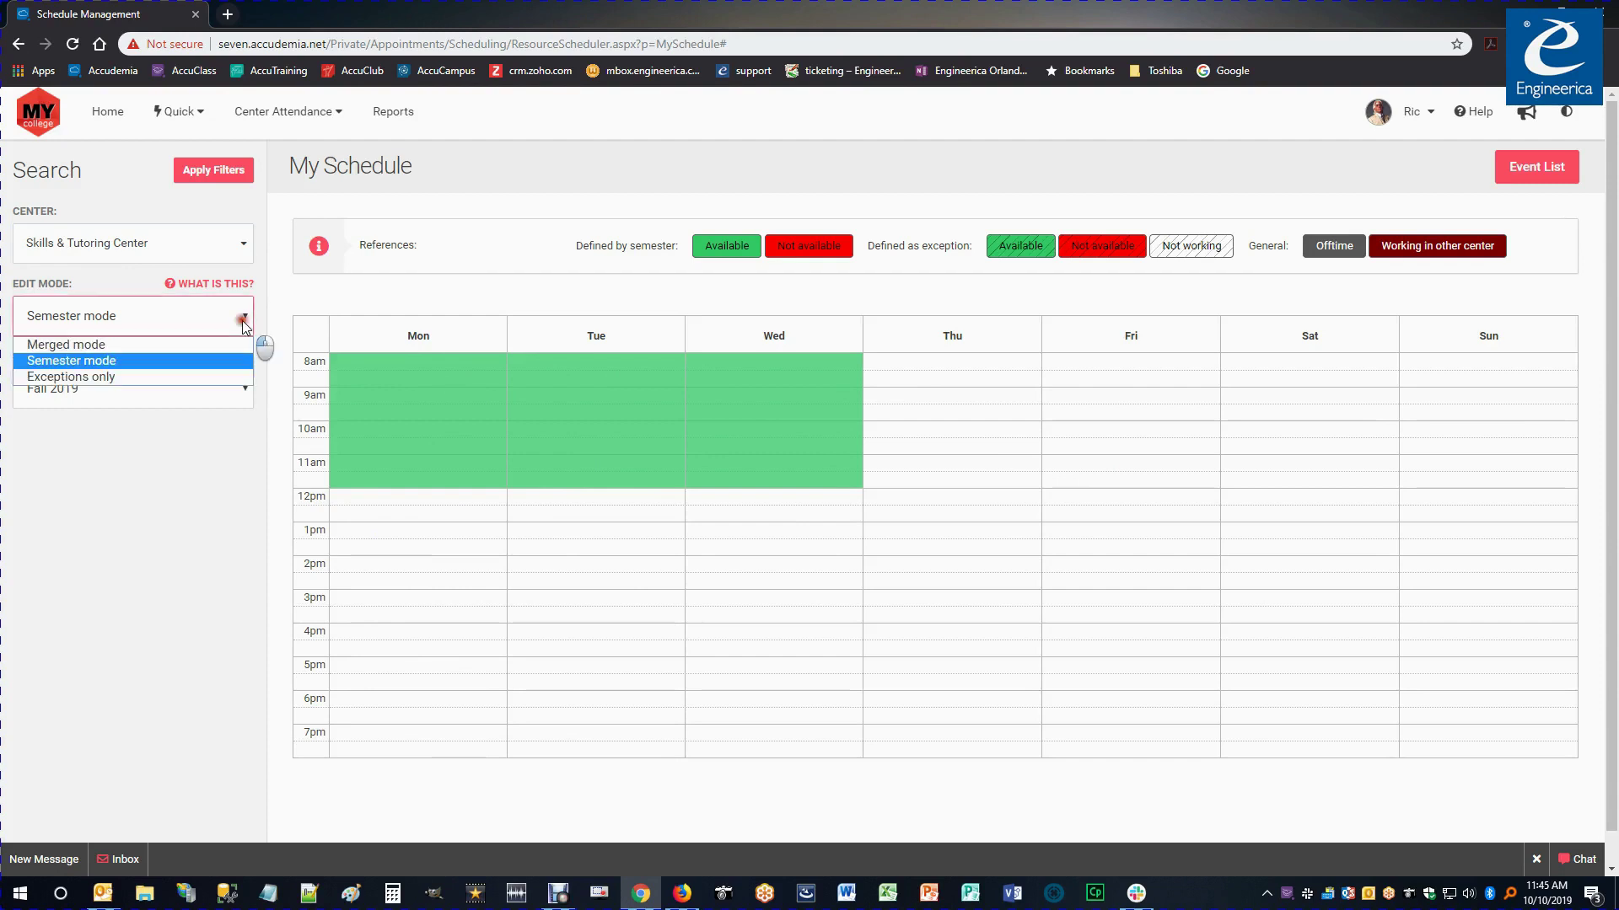
pyautogui.click(80, 378)
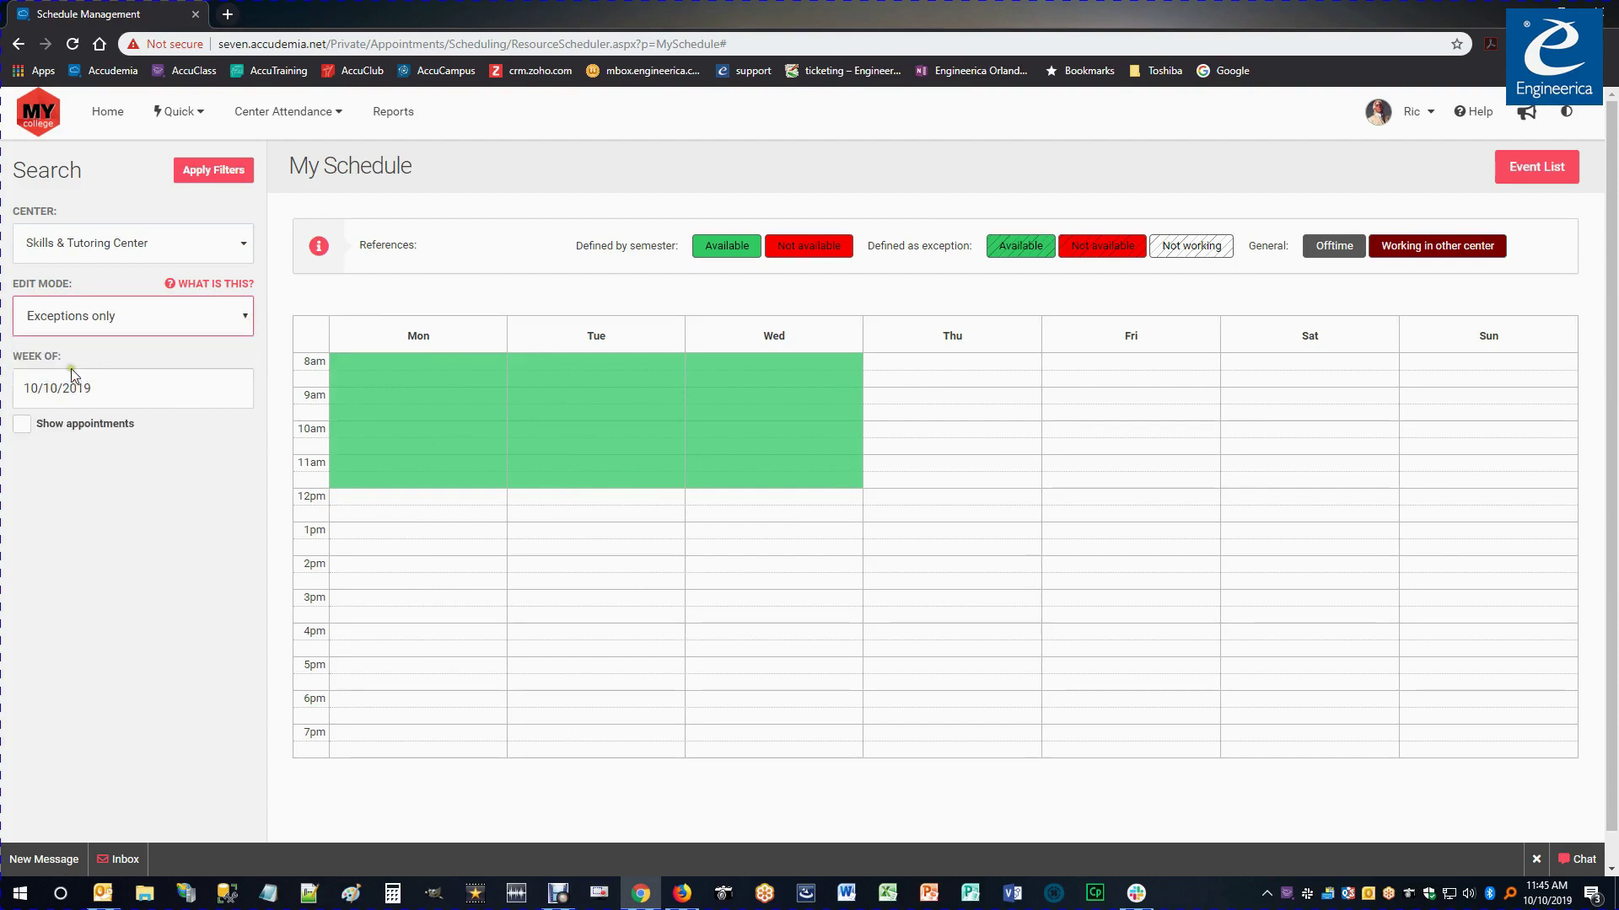
pyautogui.click(57, 389)
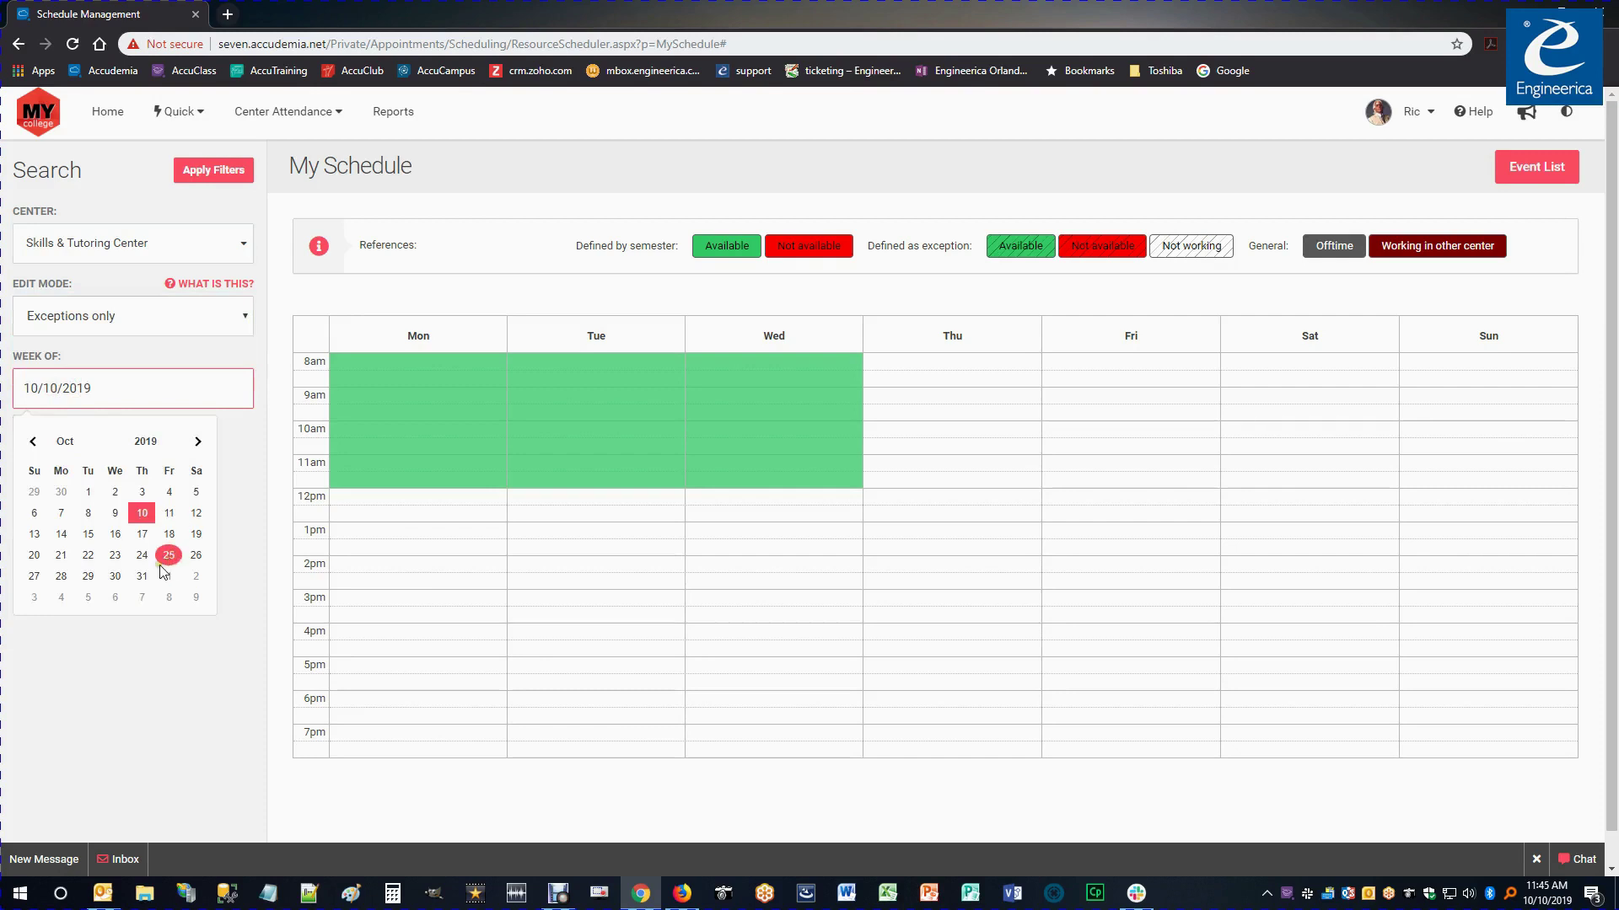
pyautogui.click(116, 578)
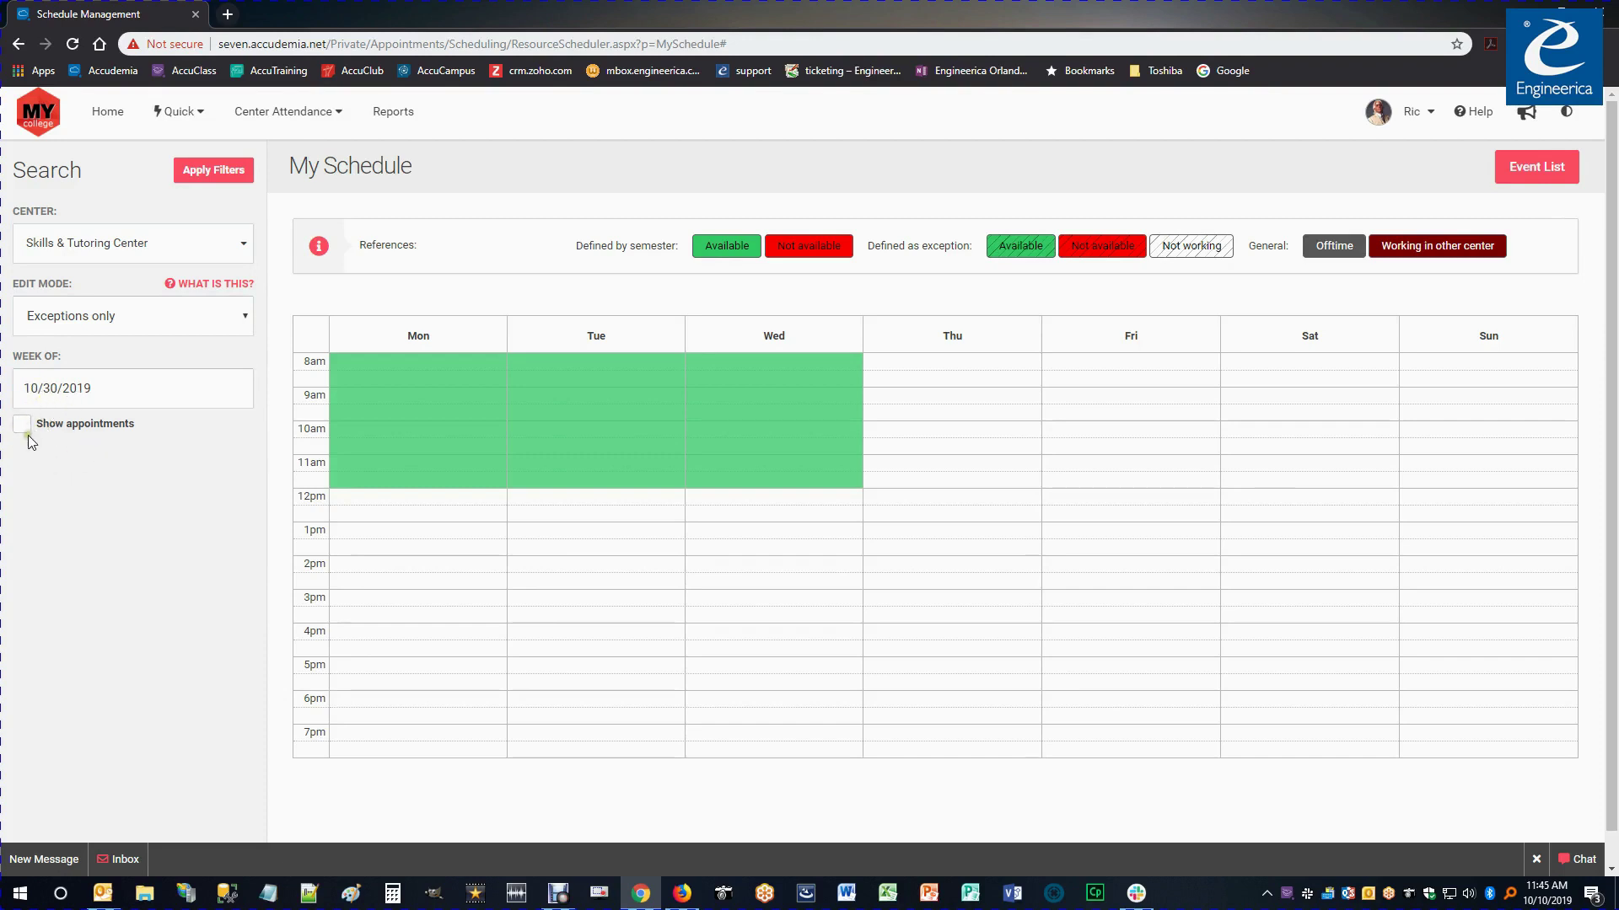
pyautogui.click(22, 425)
pyautogui.click(221, 177)
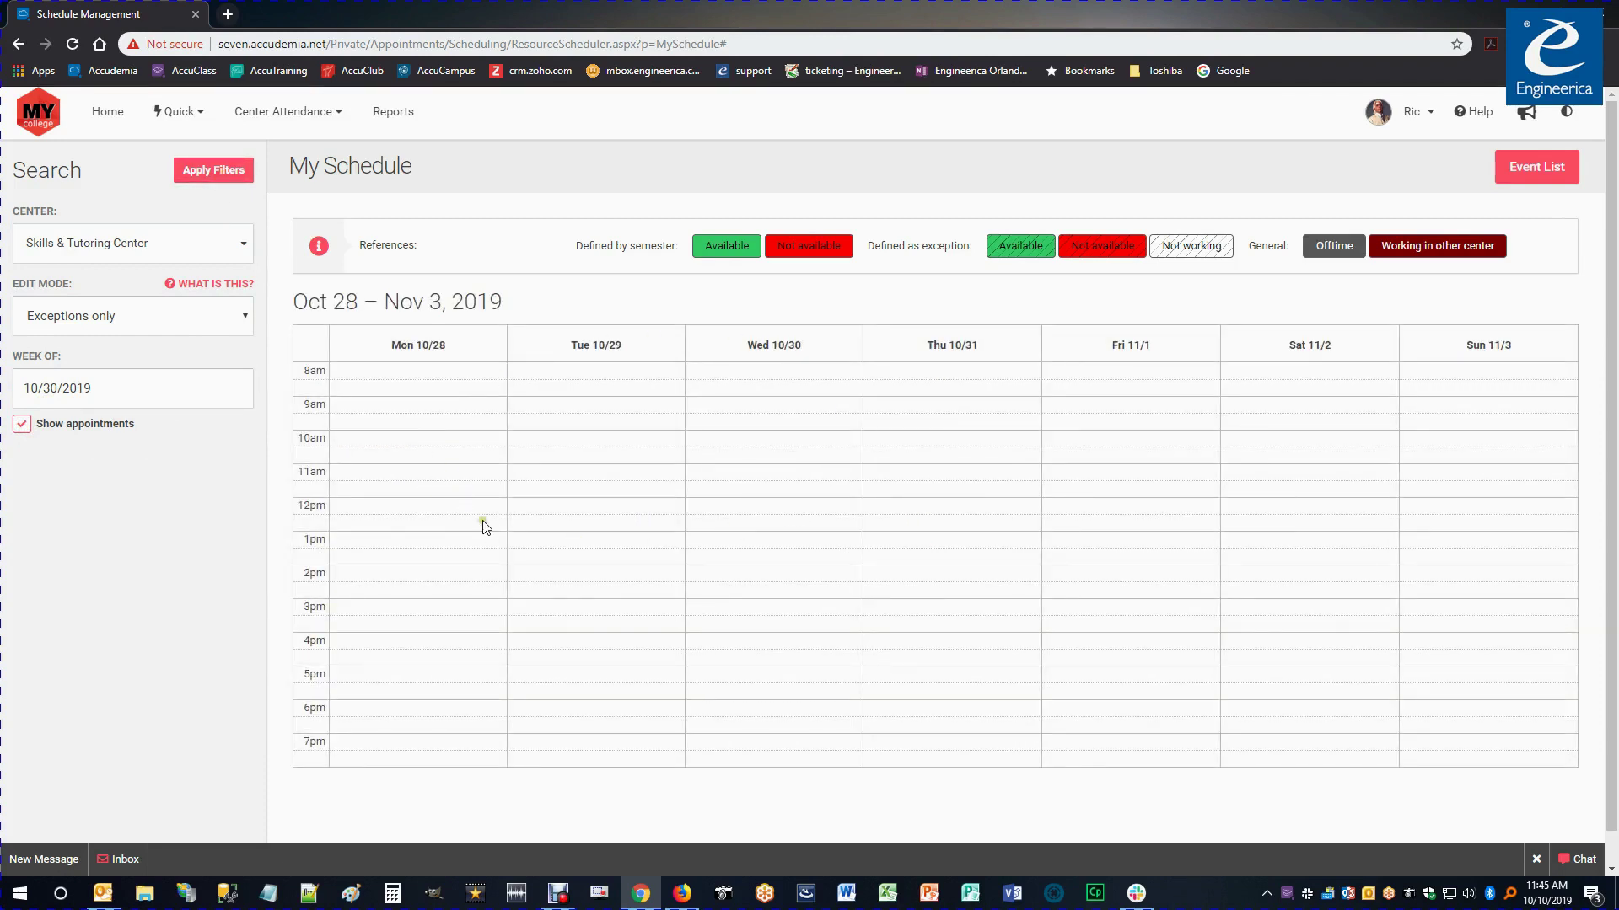
# - Apply Merged mode, then select Wednesday 10/30 from 8am to noon for a new event
pyautogui.click(244, 319)
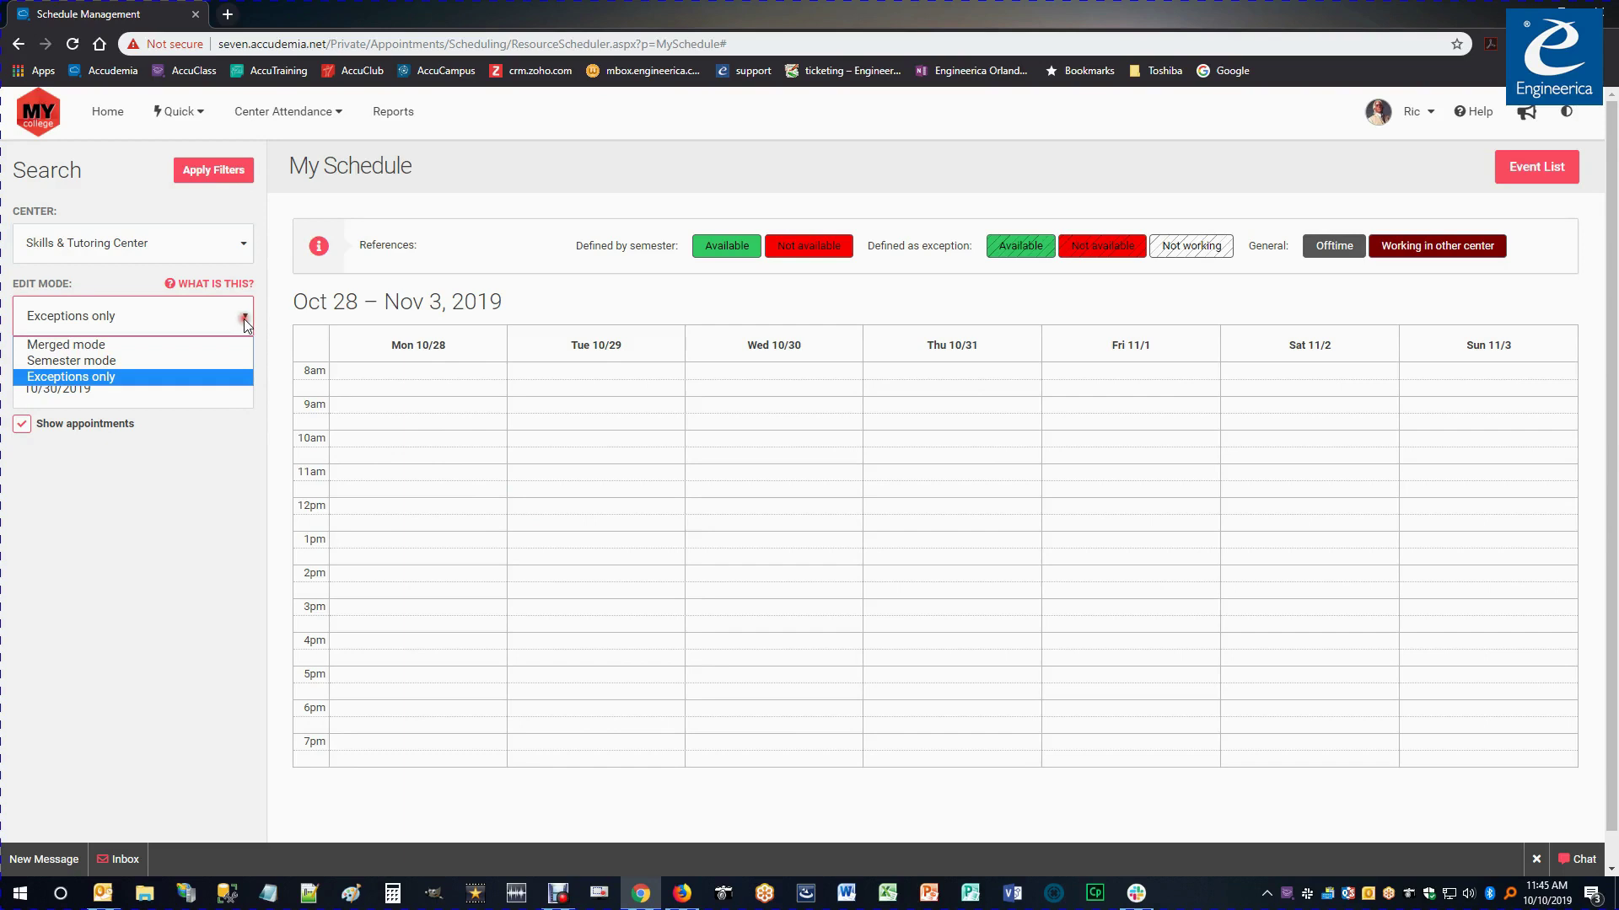
pyautogui.click(98, 345)
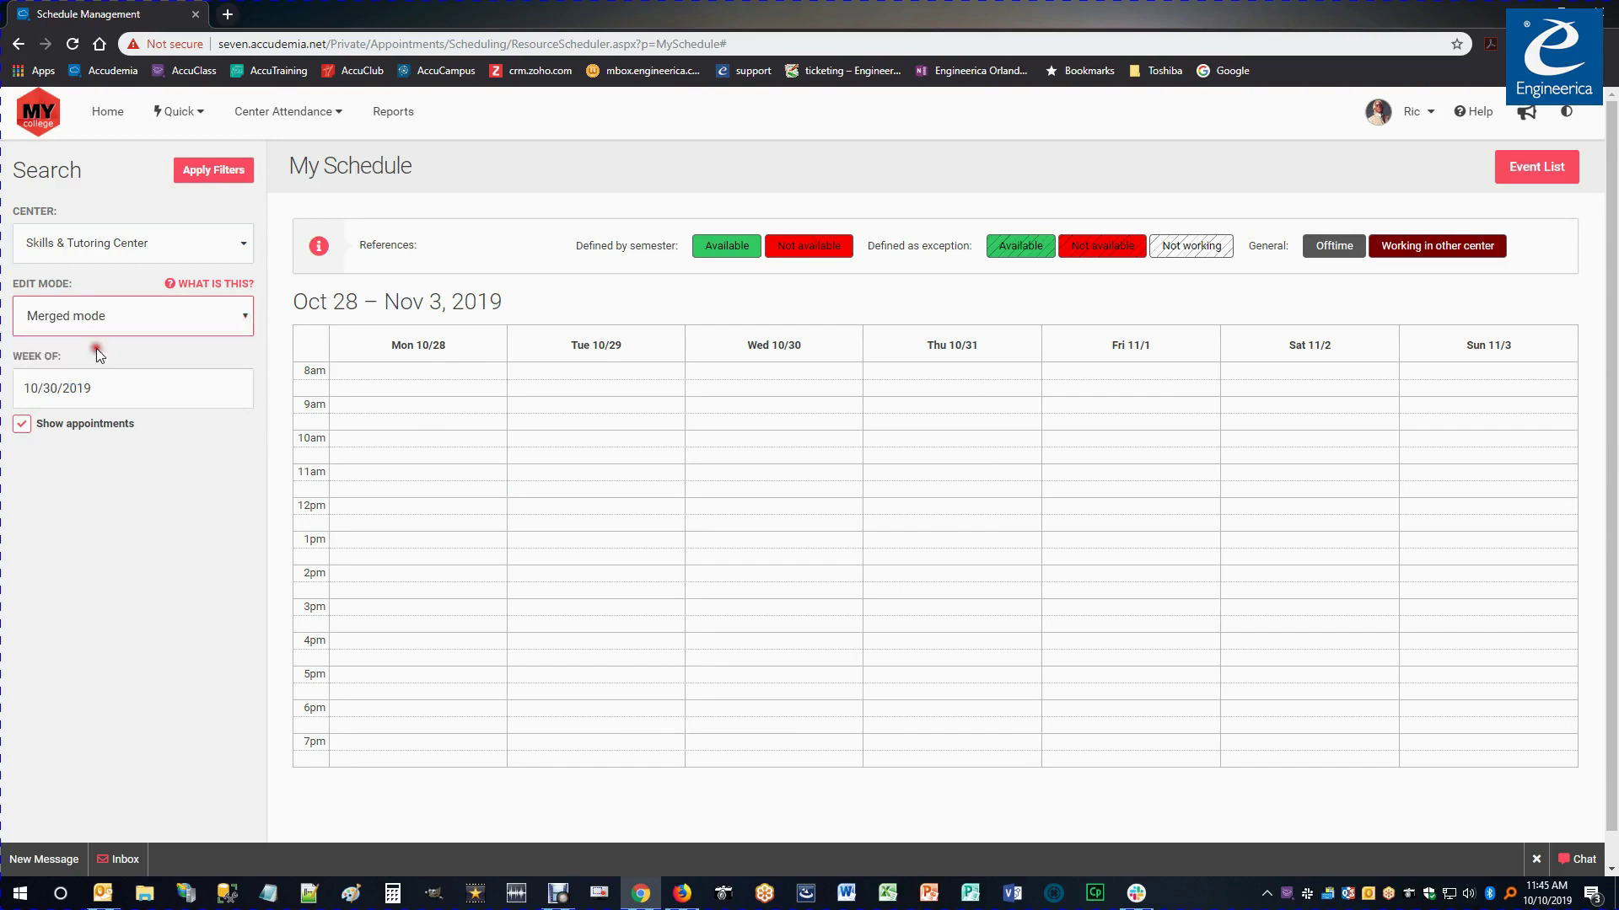
pyautogui.click(218, 171)
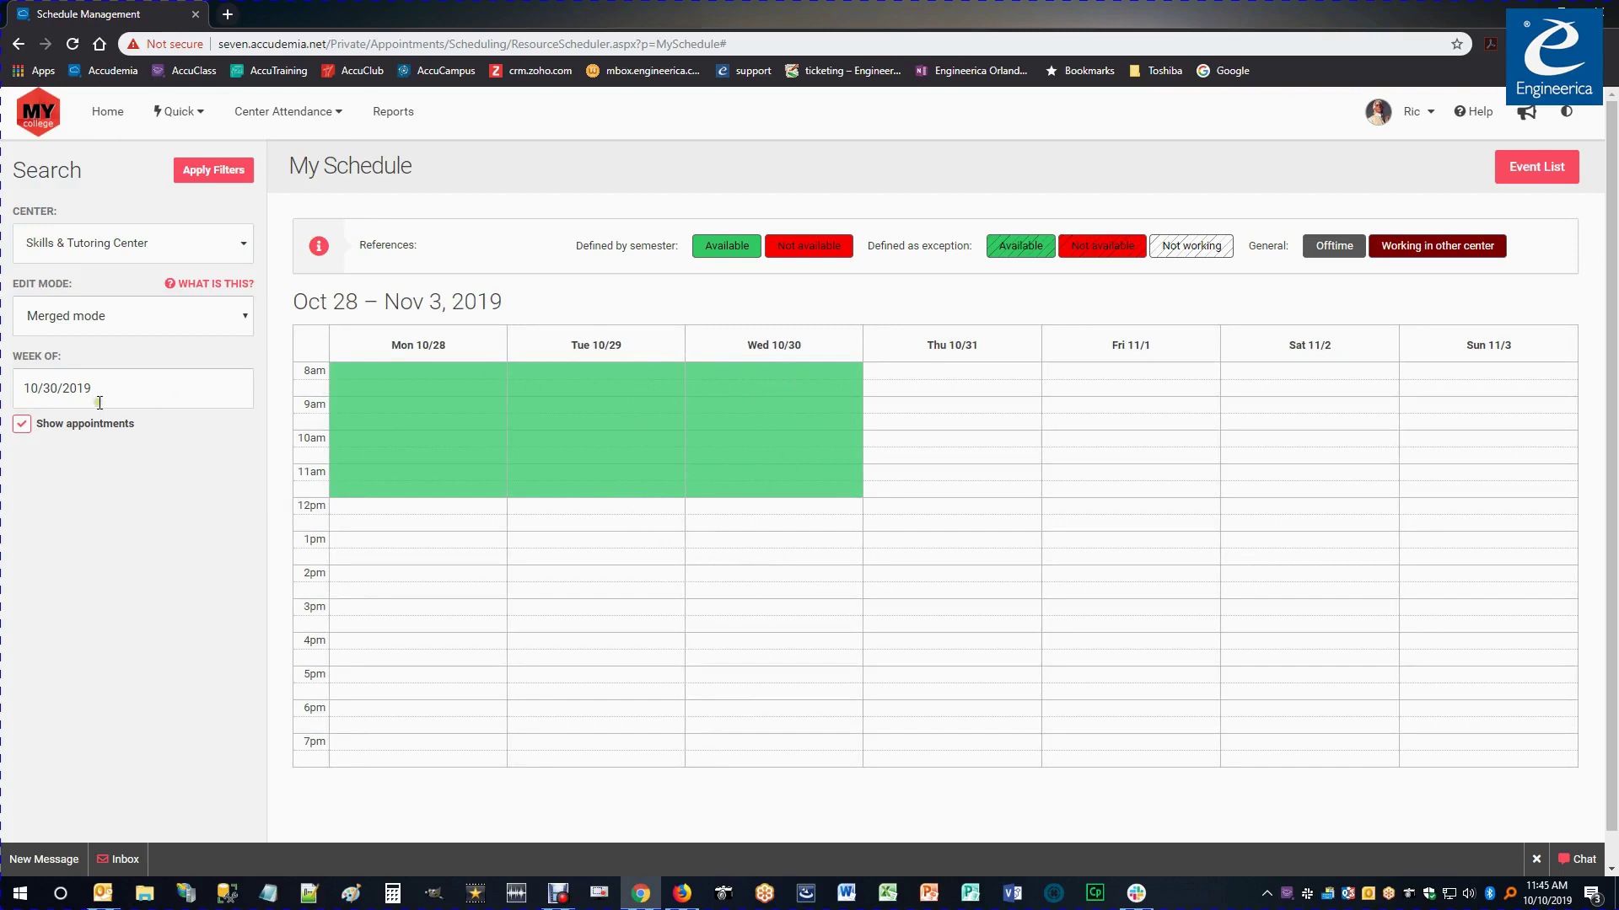
pyautogui.moveTo(419, 344); pyautogui.dragTo(463, 354)
pyautogui.moveTo(792, 369); pyautogui.dragTo(811, 484)
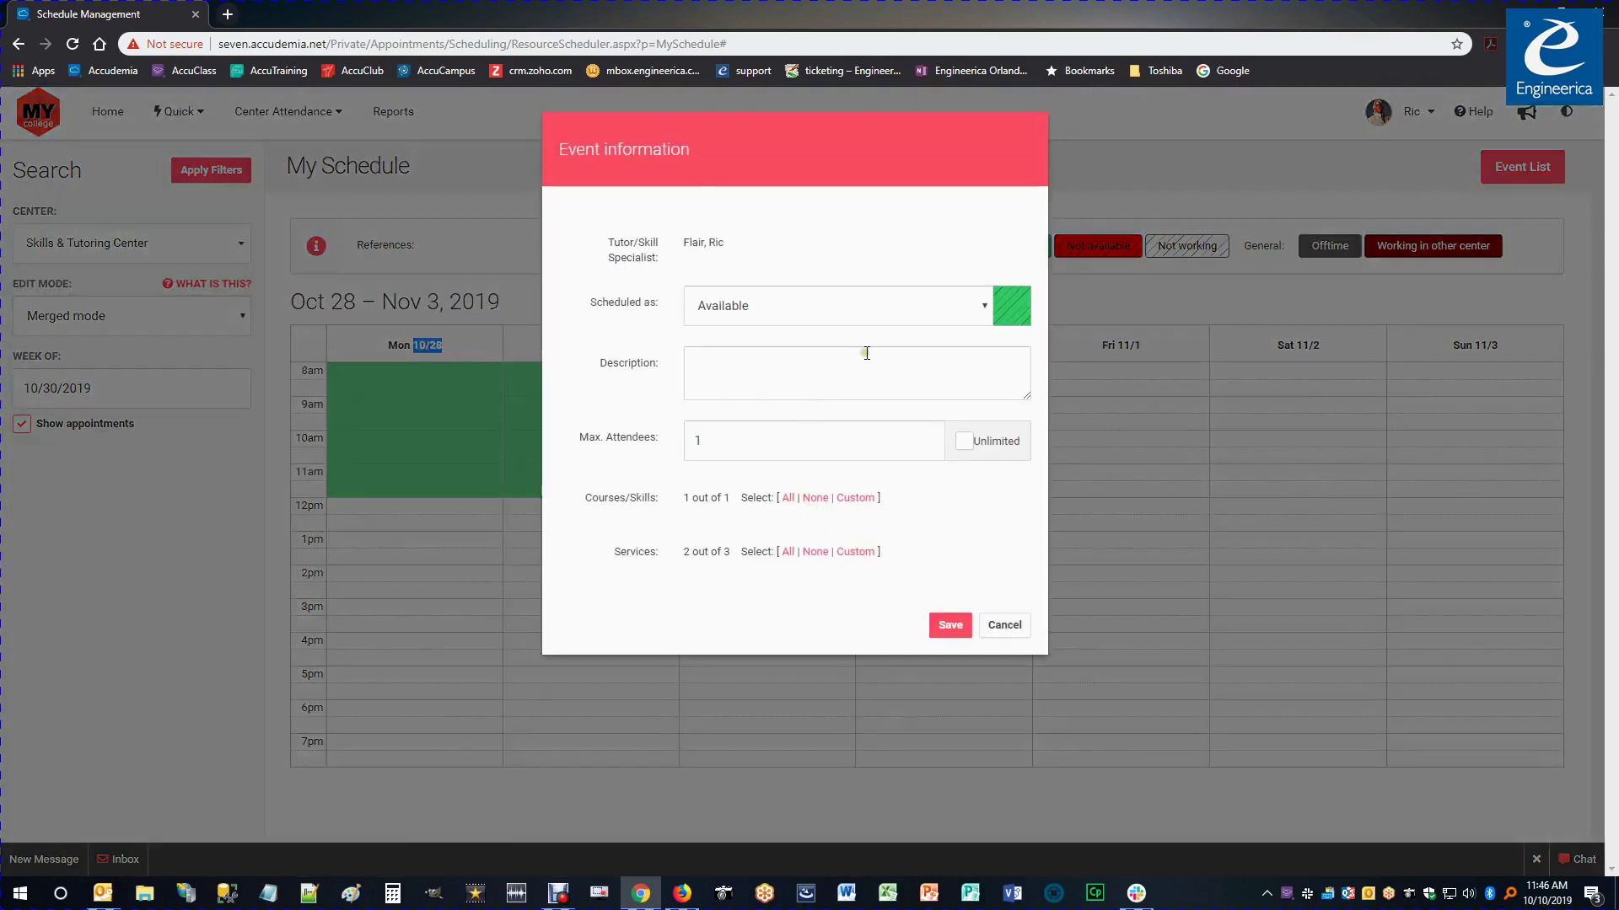
# - Mark the Wednesday block Not available, describe it 'Needed off for appointment', and save
pyautogui.click(982, 309)
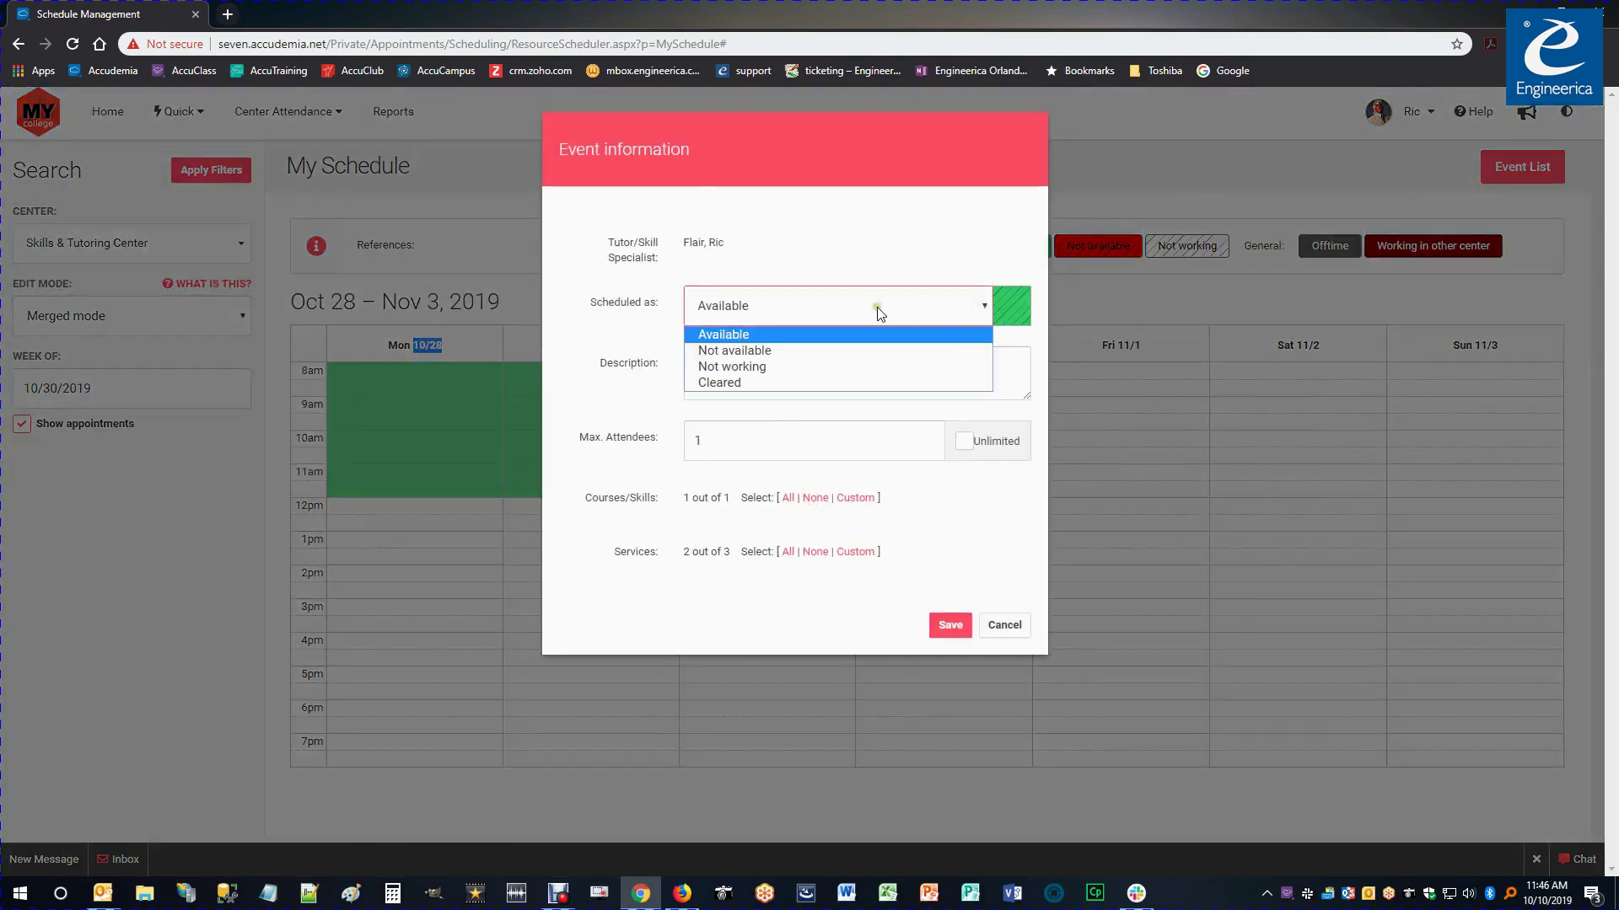
pyautogui.click(747, 354)
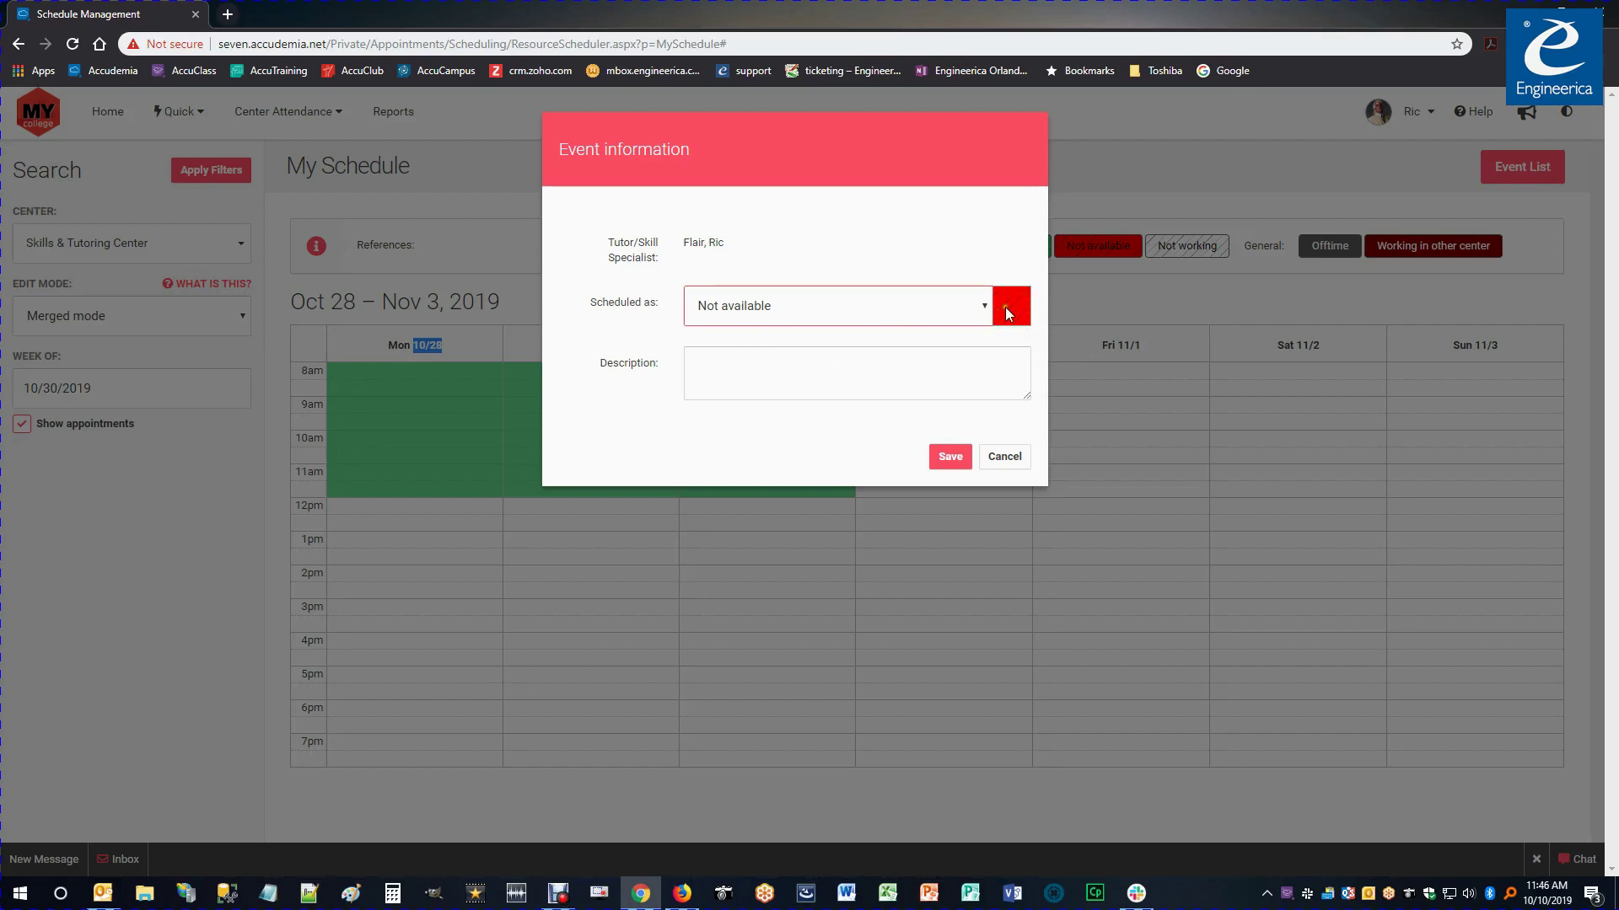
pyautogui.click(733, 374)
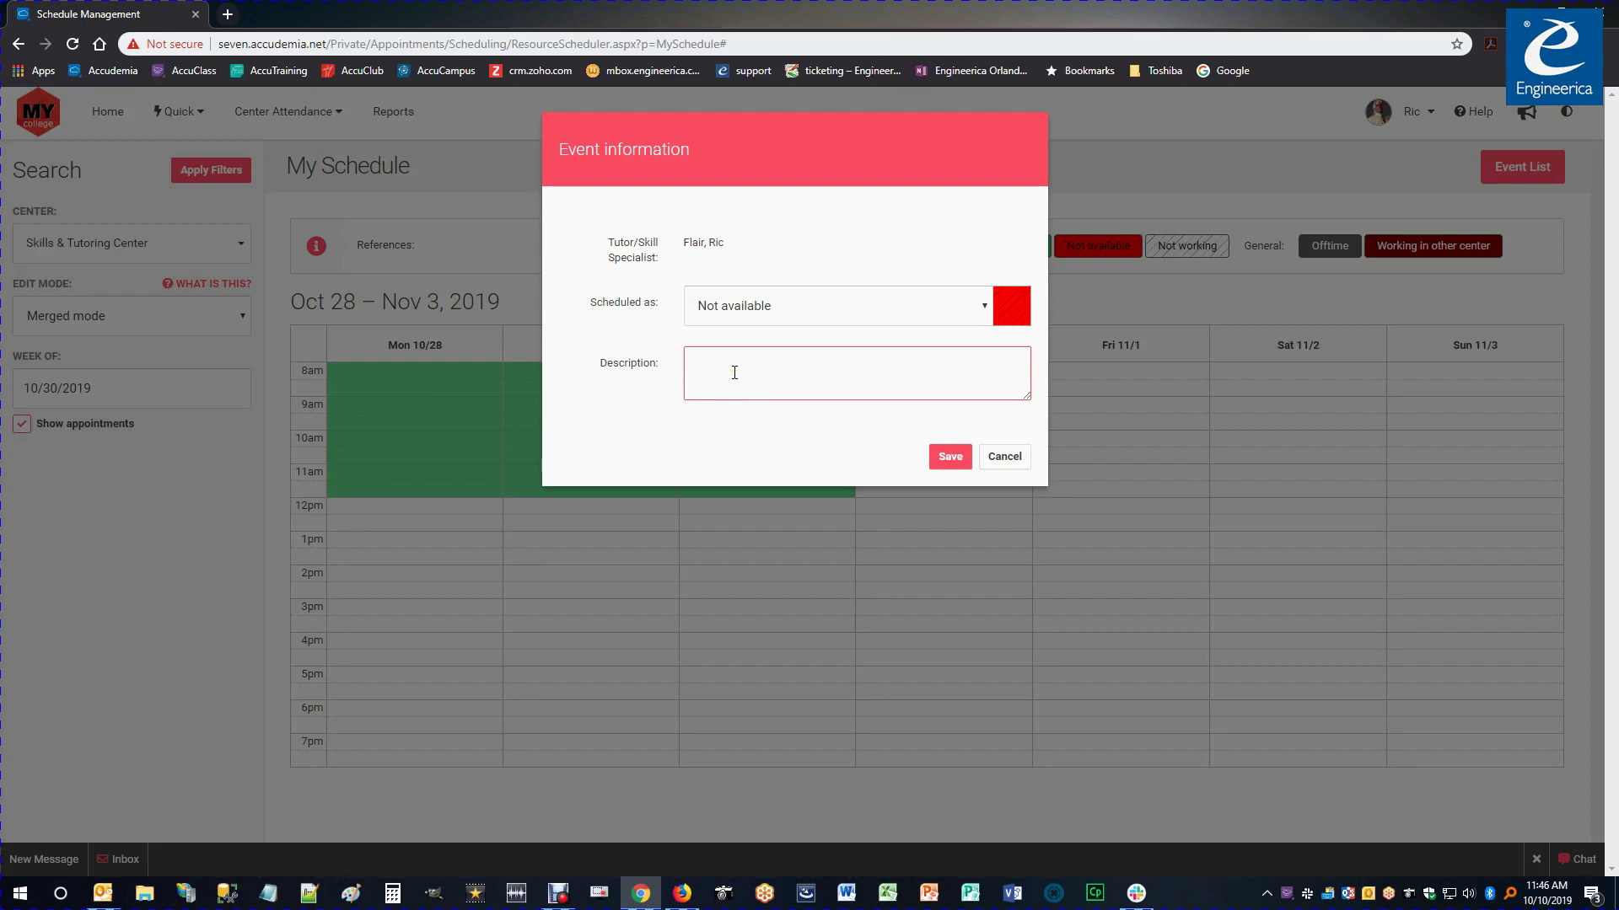
pyautogui.write('Needed off for appointment')
pyautogui.click(953, 459)
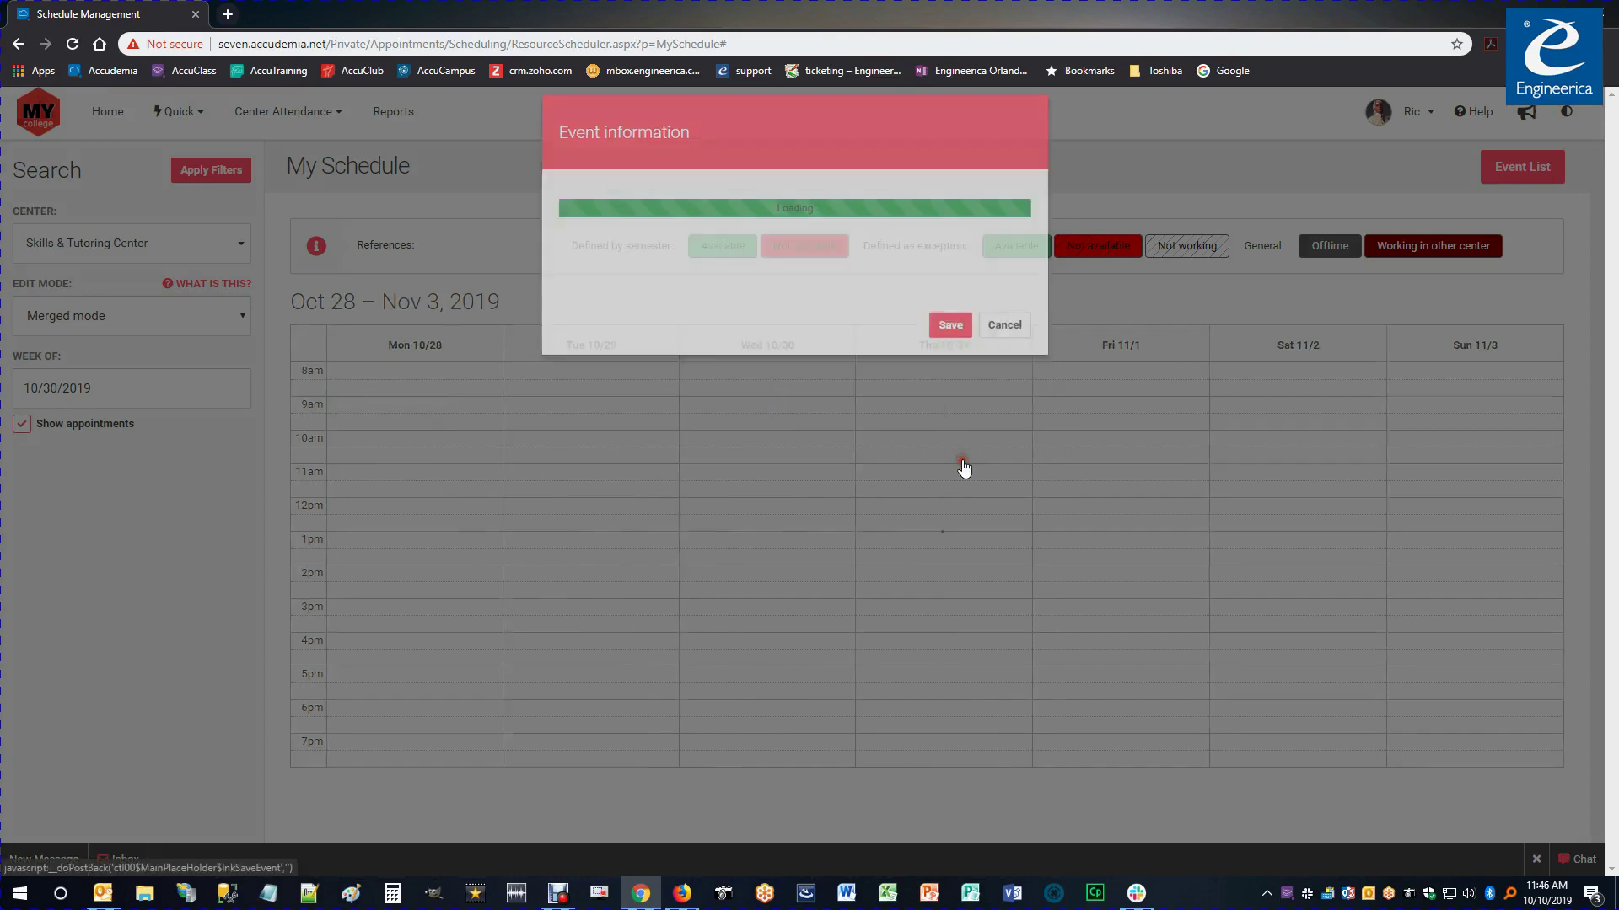